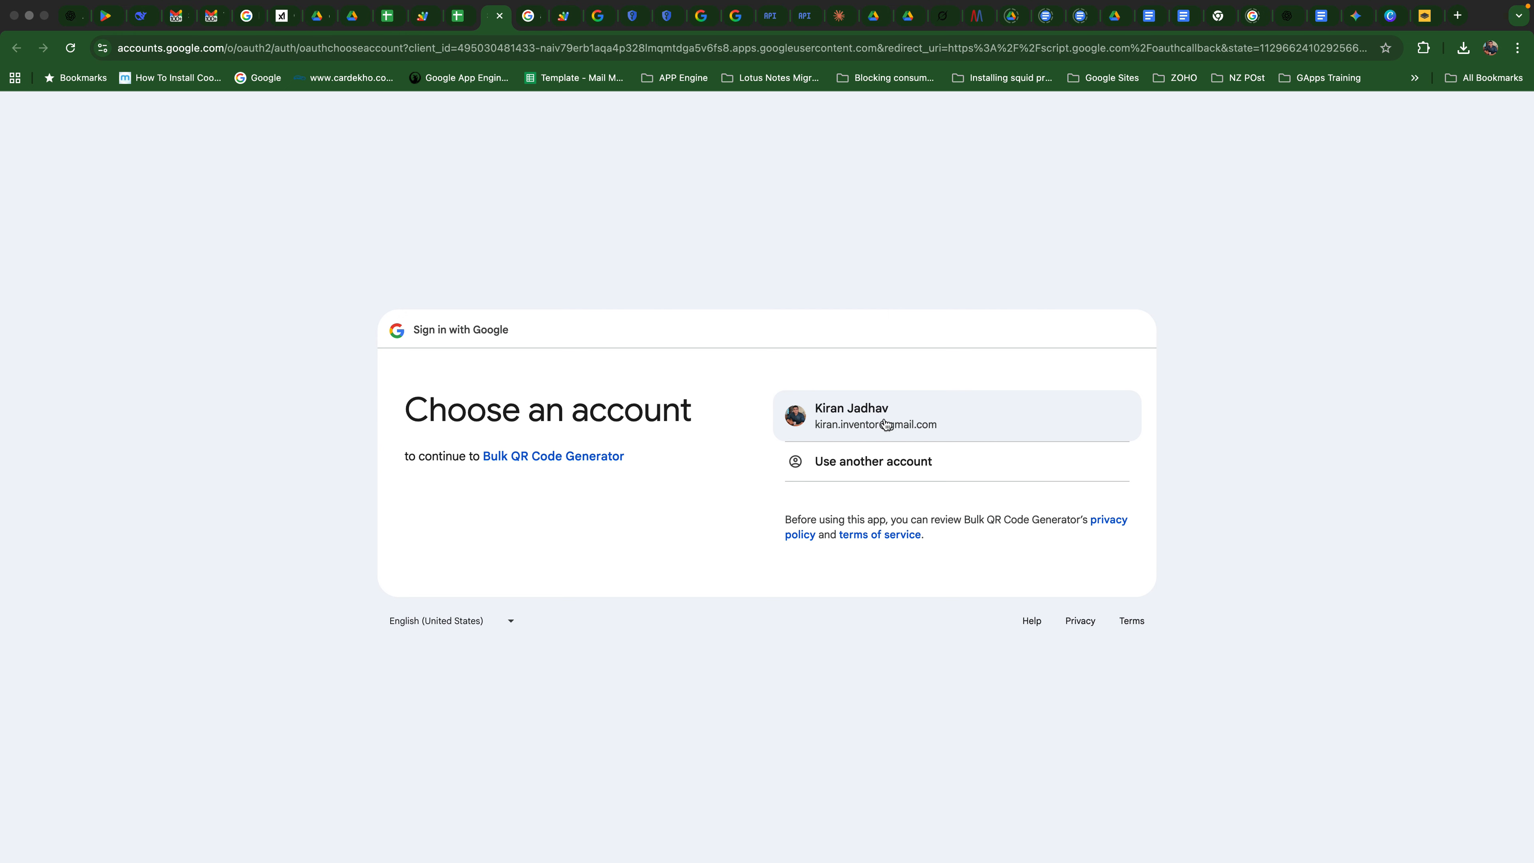
- Sign in with the listed Google account and proceed to the unverified Bulk QR Code Generator app
left_click(886, 423)
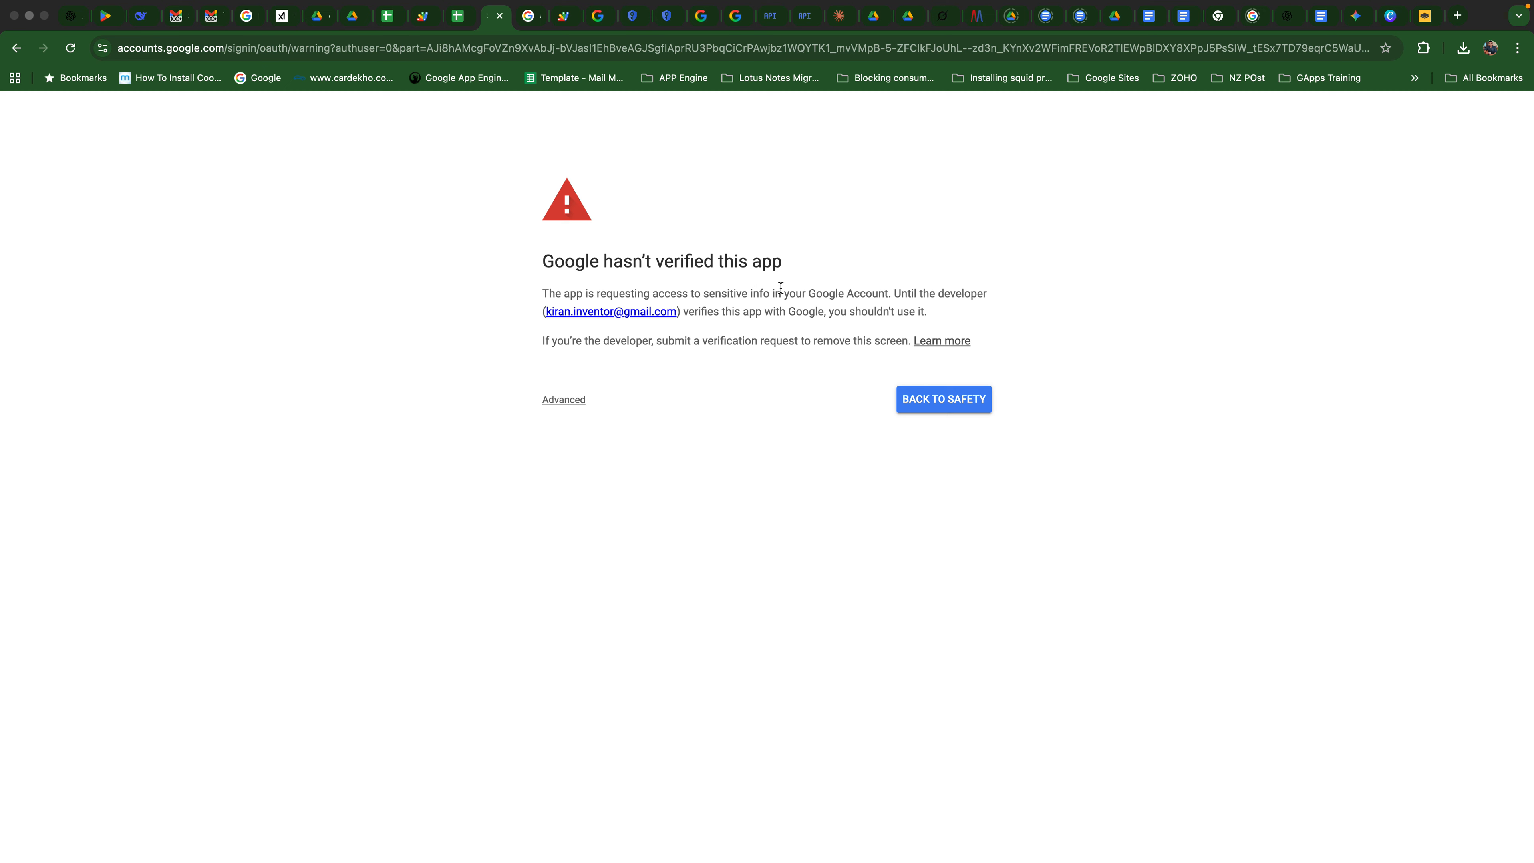
left_click(574, 401)
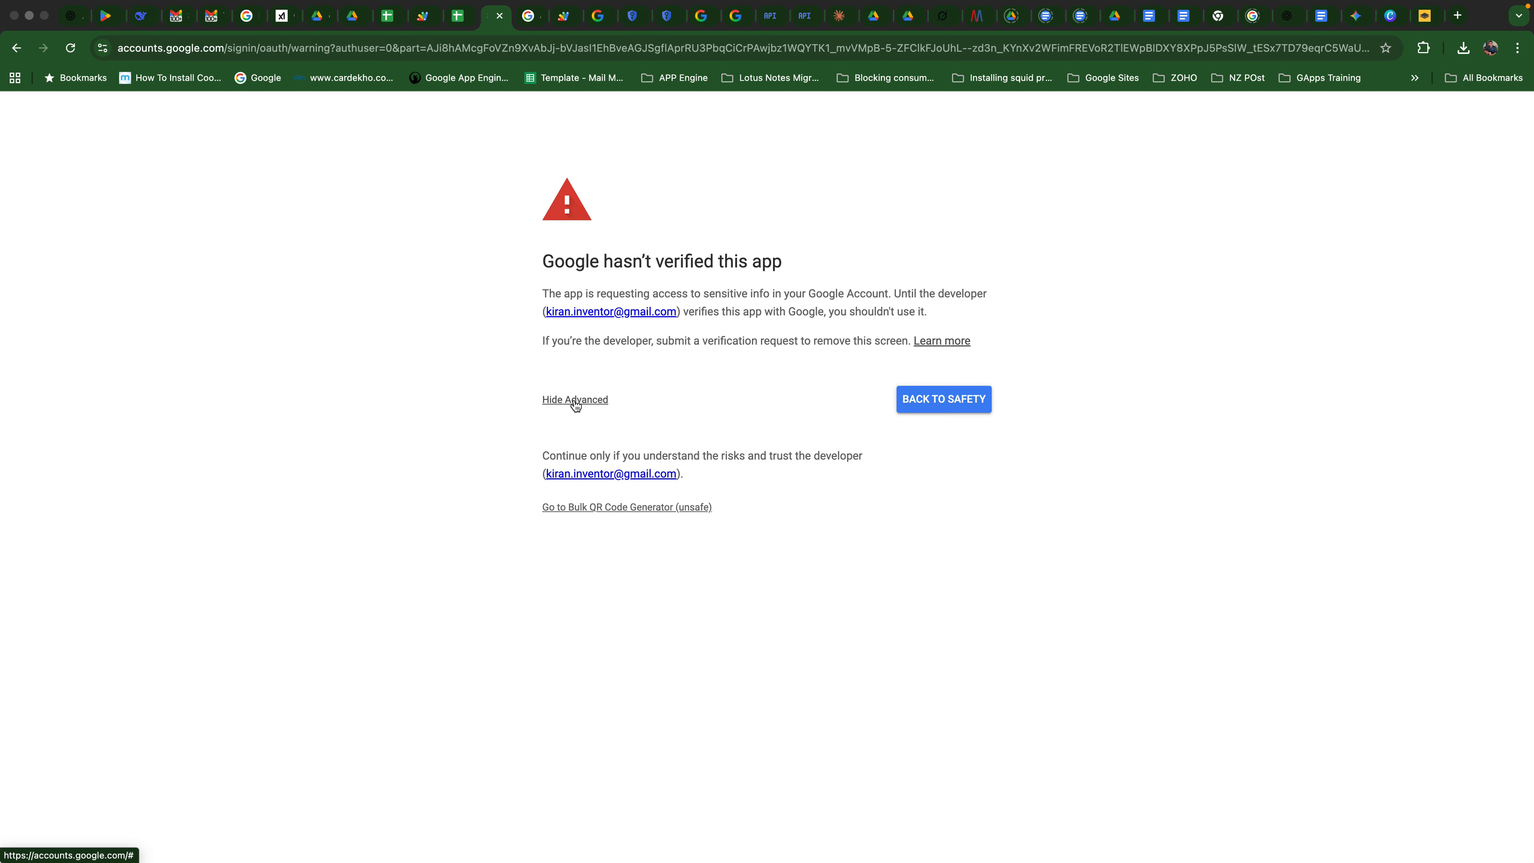
left_click(619, 509)
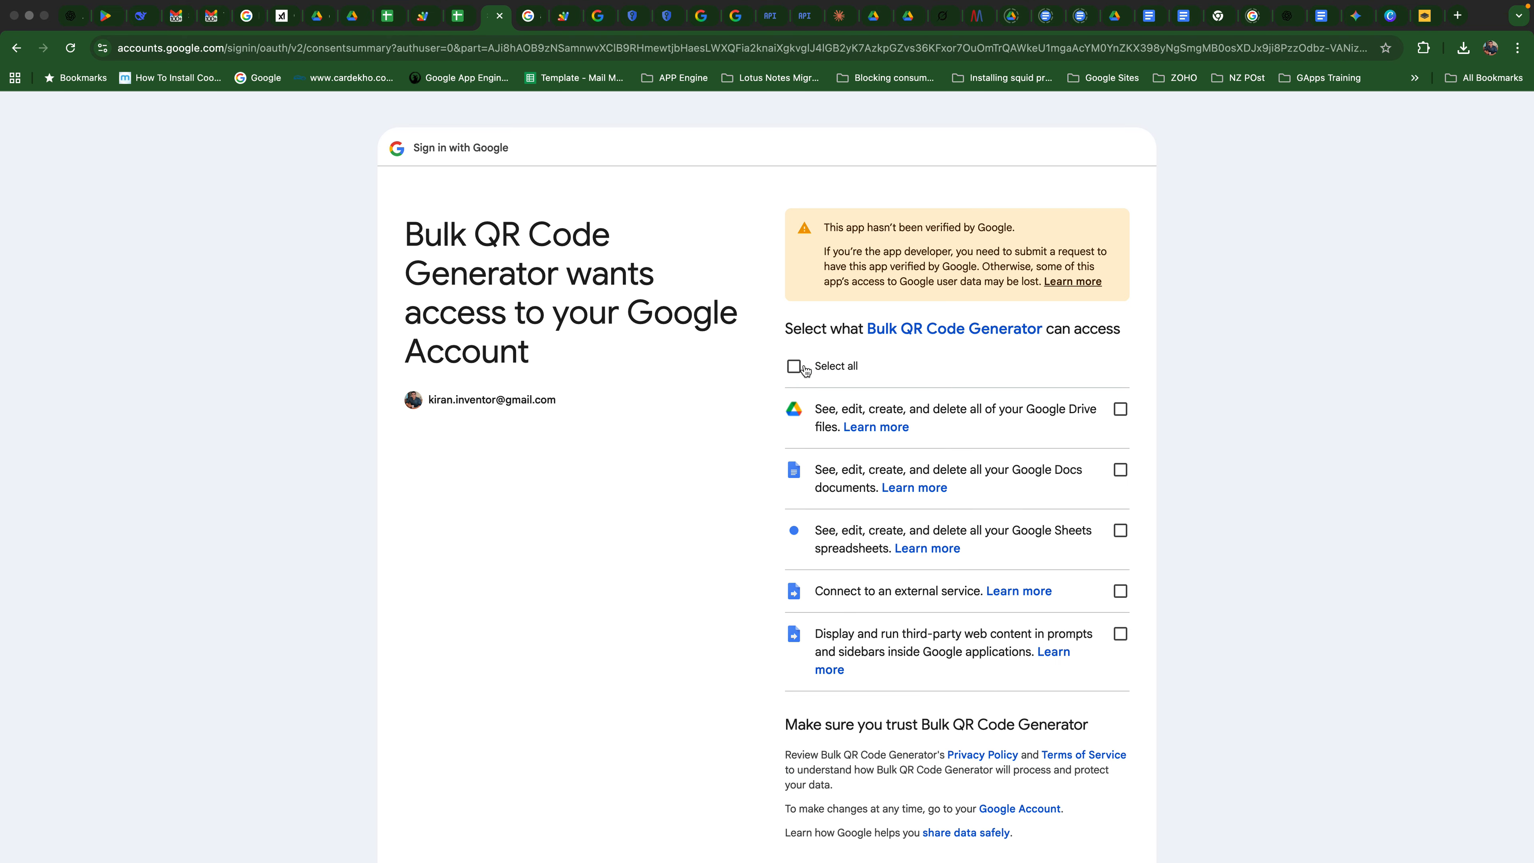
- Review the permissions requested by Bulk QR Code Generator, grant all of them and continue
scroll(916, 577, "down", 1)
scroll(916, 578, "up", 1)
scroll(950, 484, "down", 1)
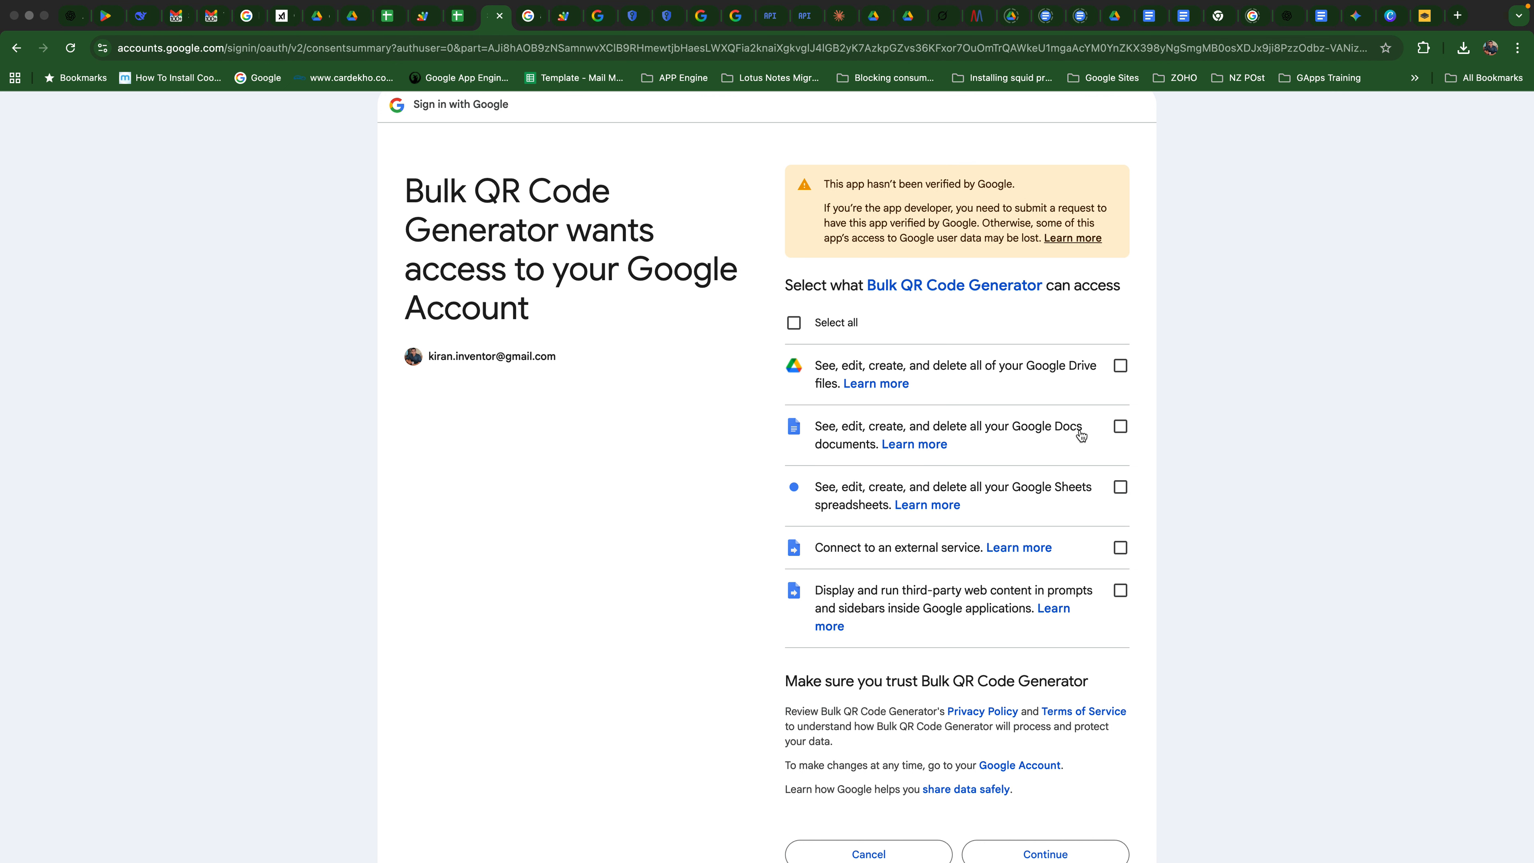
scroll(1027, 489, "down", 1)
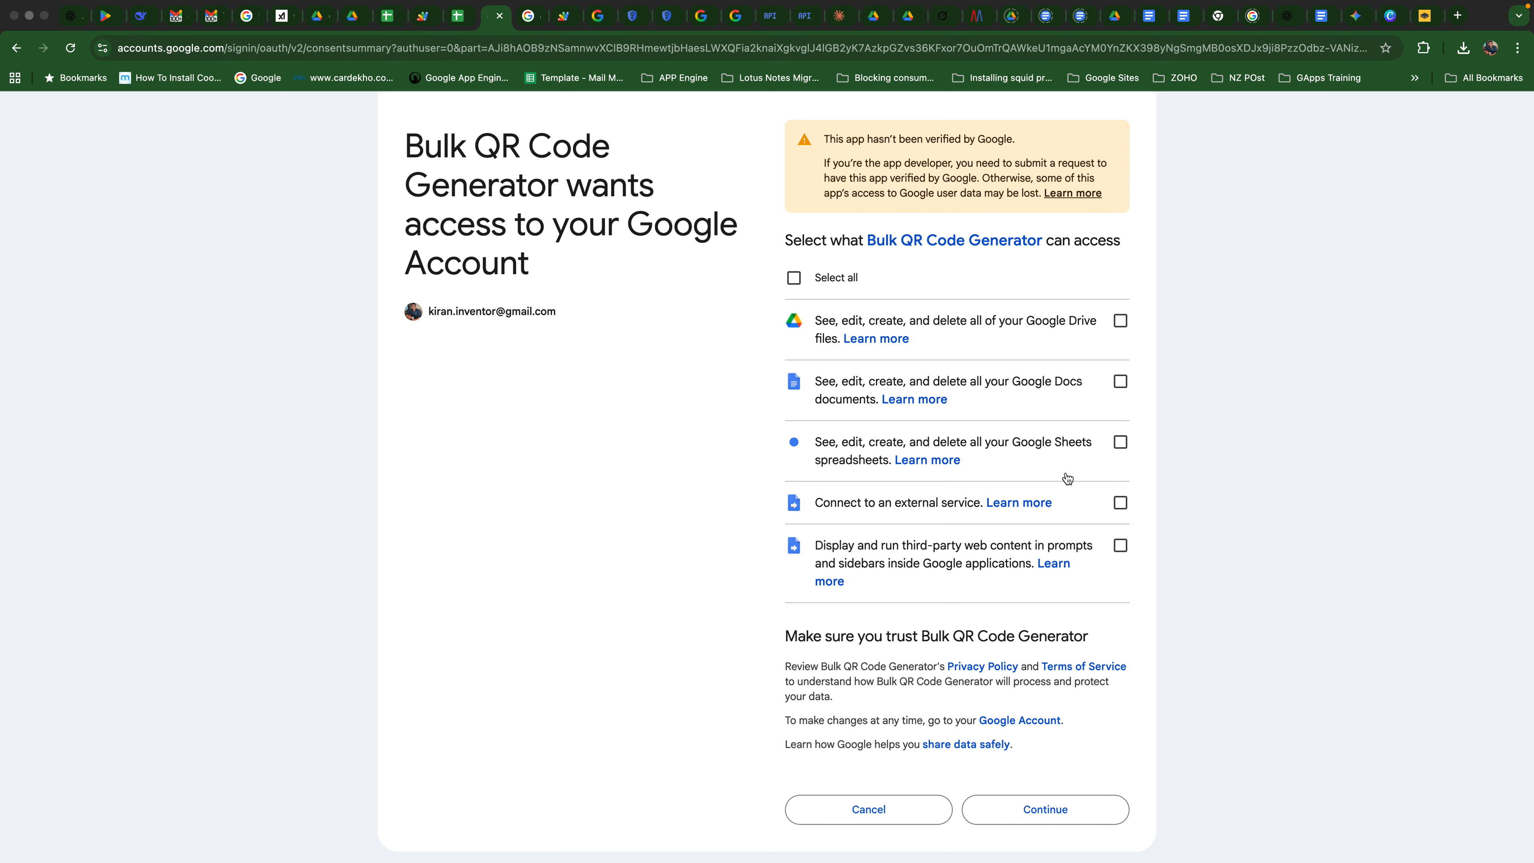
scroll(1021, 504, "down", 2)
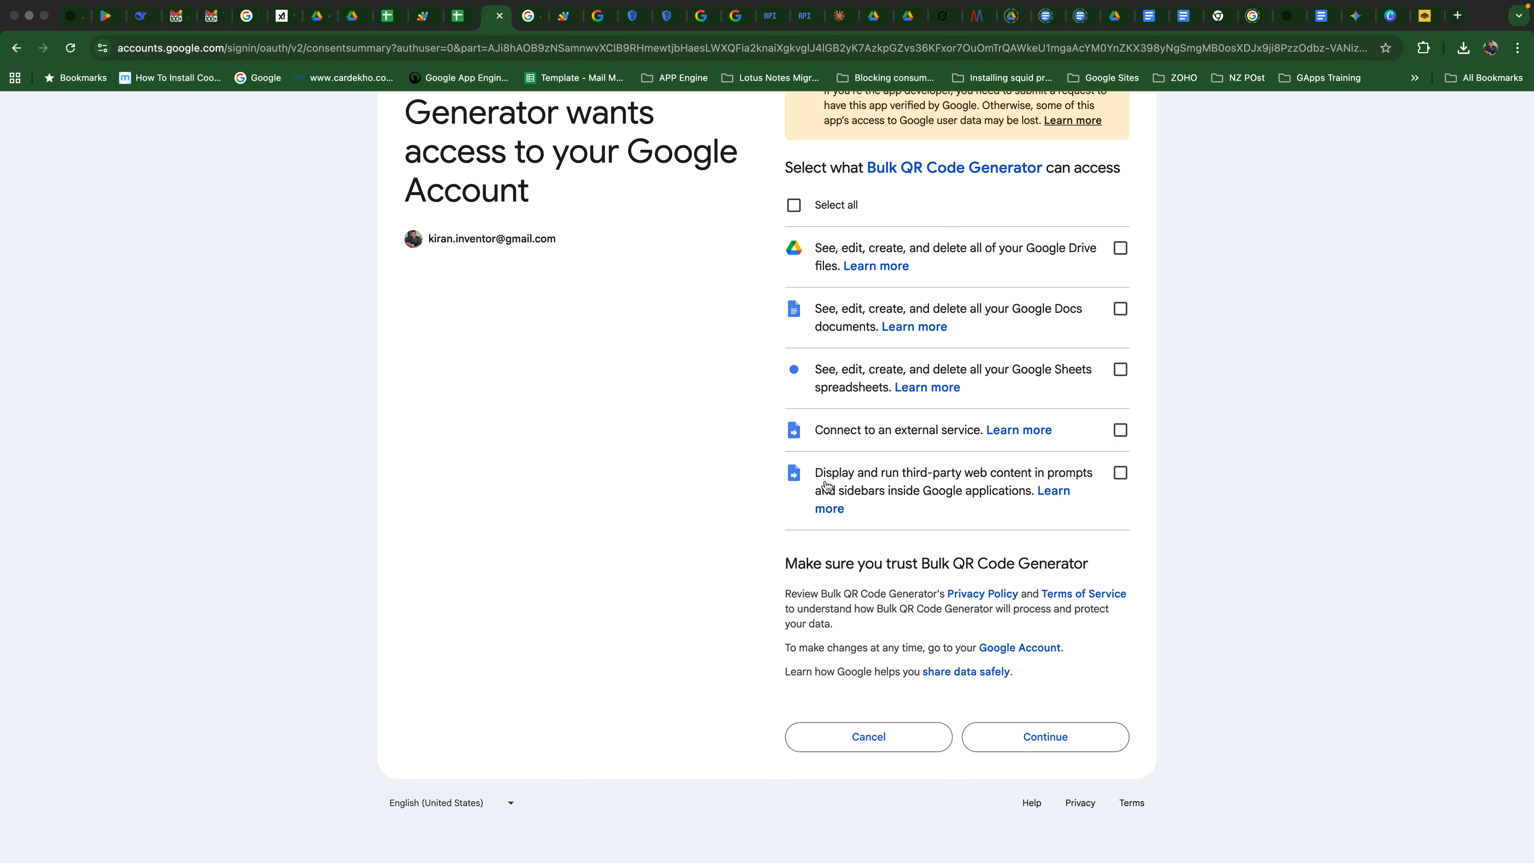
scroll(1111, 487, "up", 1)
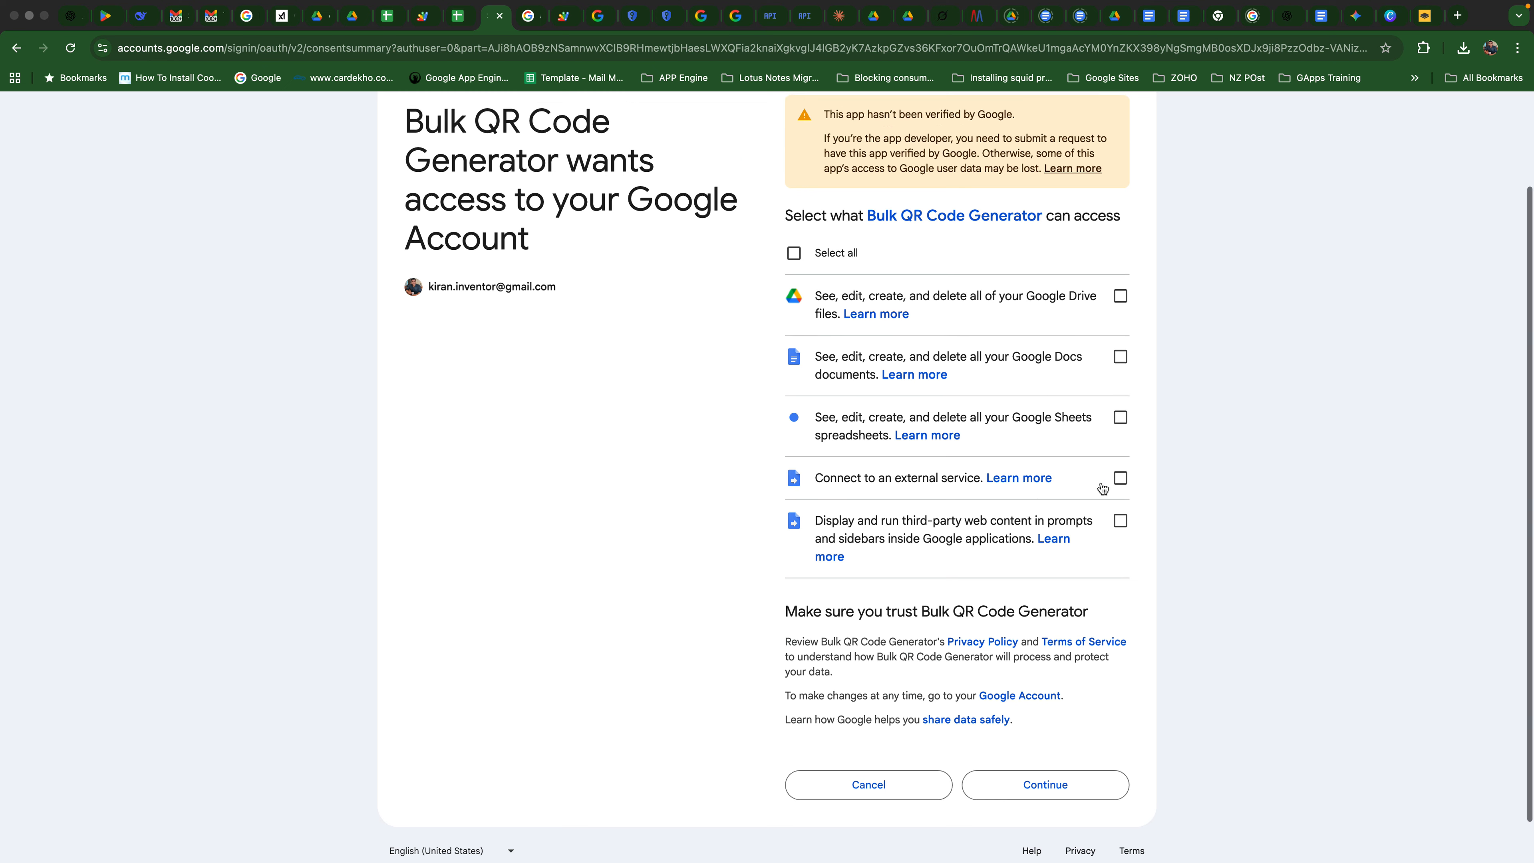
left_click(794, 257)
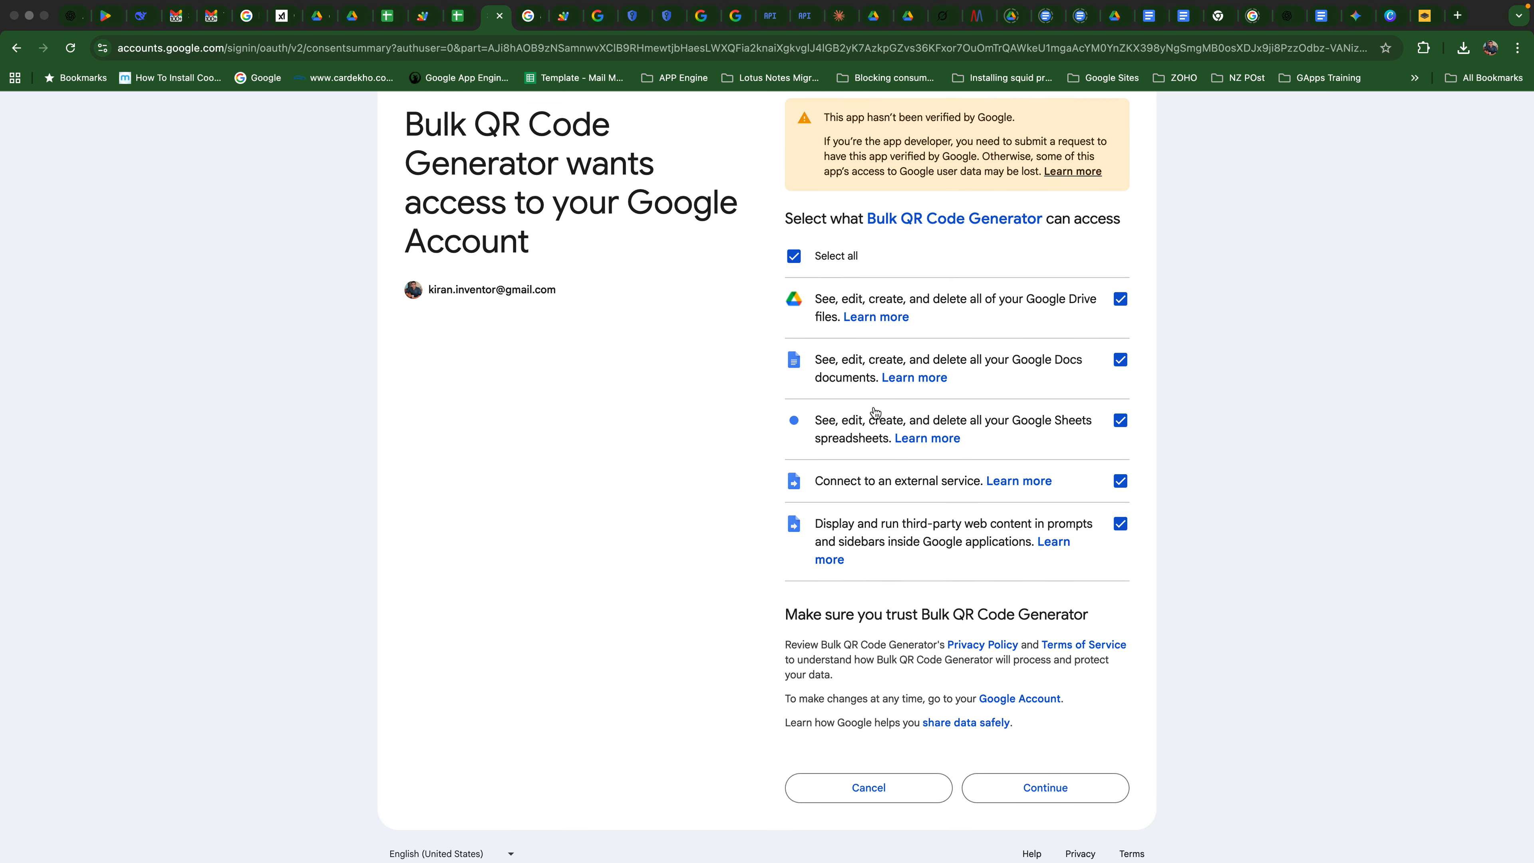
scroll(1027, 544, "down", 1)
left_click(1080, 736)
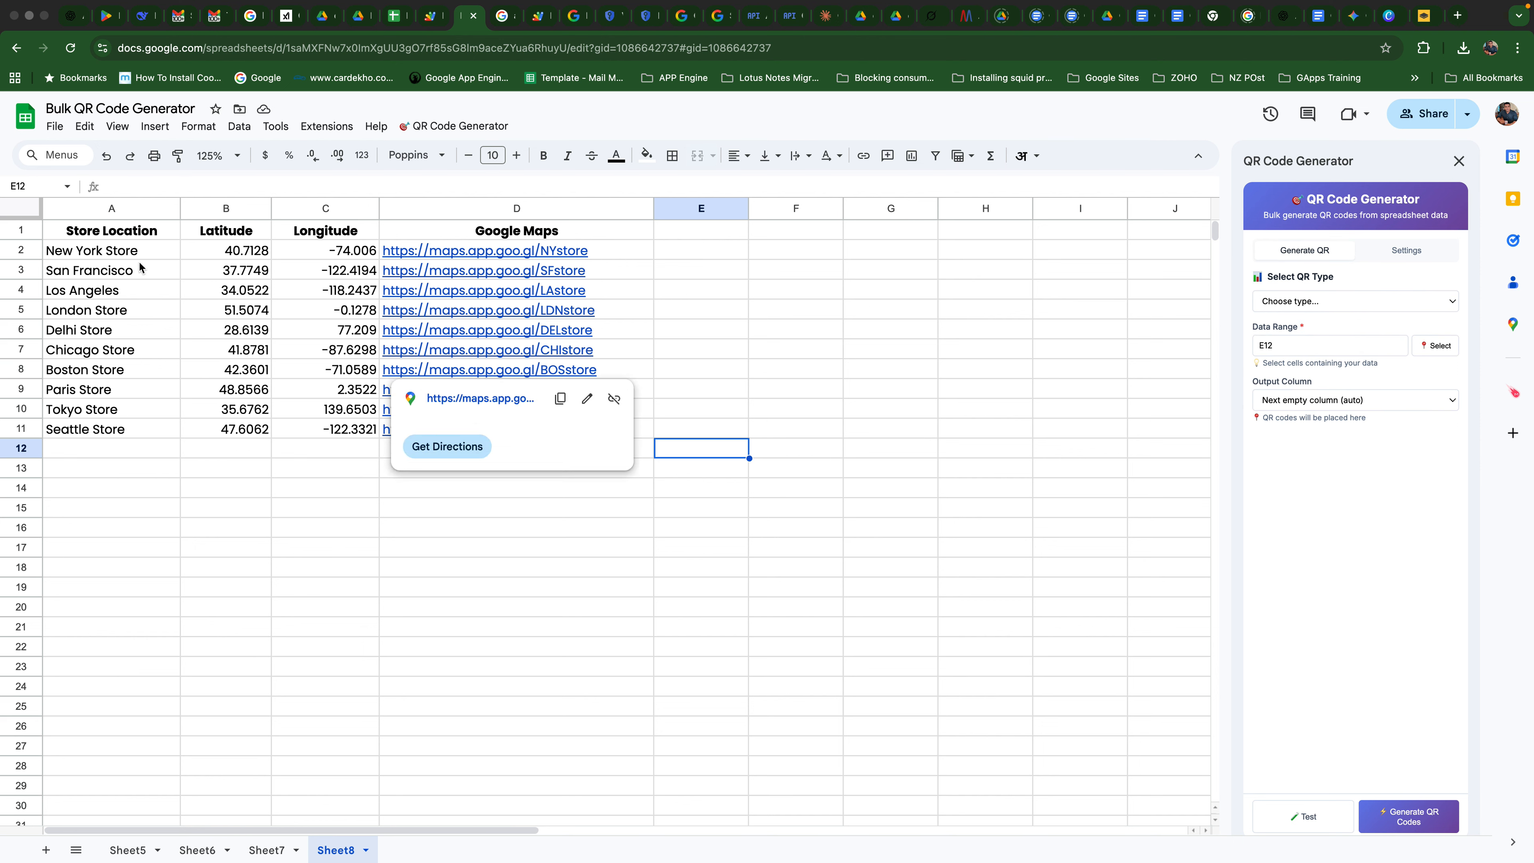
- Set the QR type to Geographic Locations and use the store rows A2:D11 as the data range
left_click(221, 371)
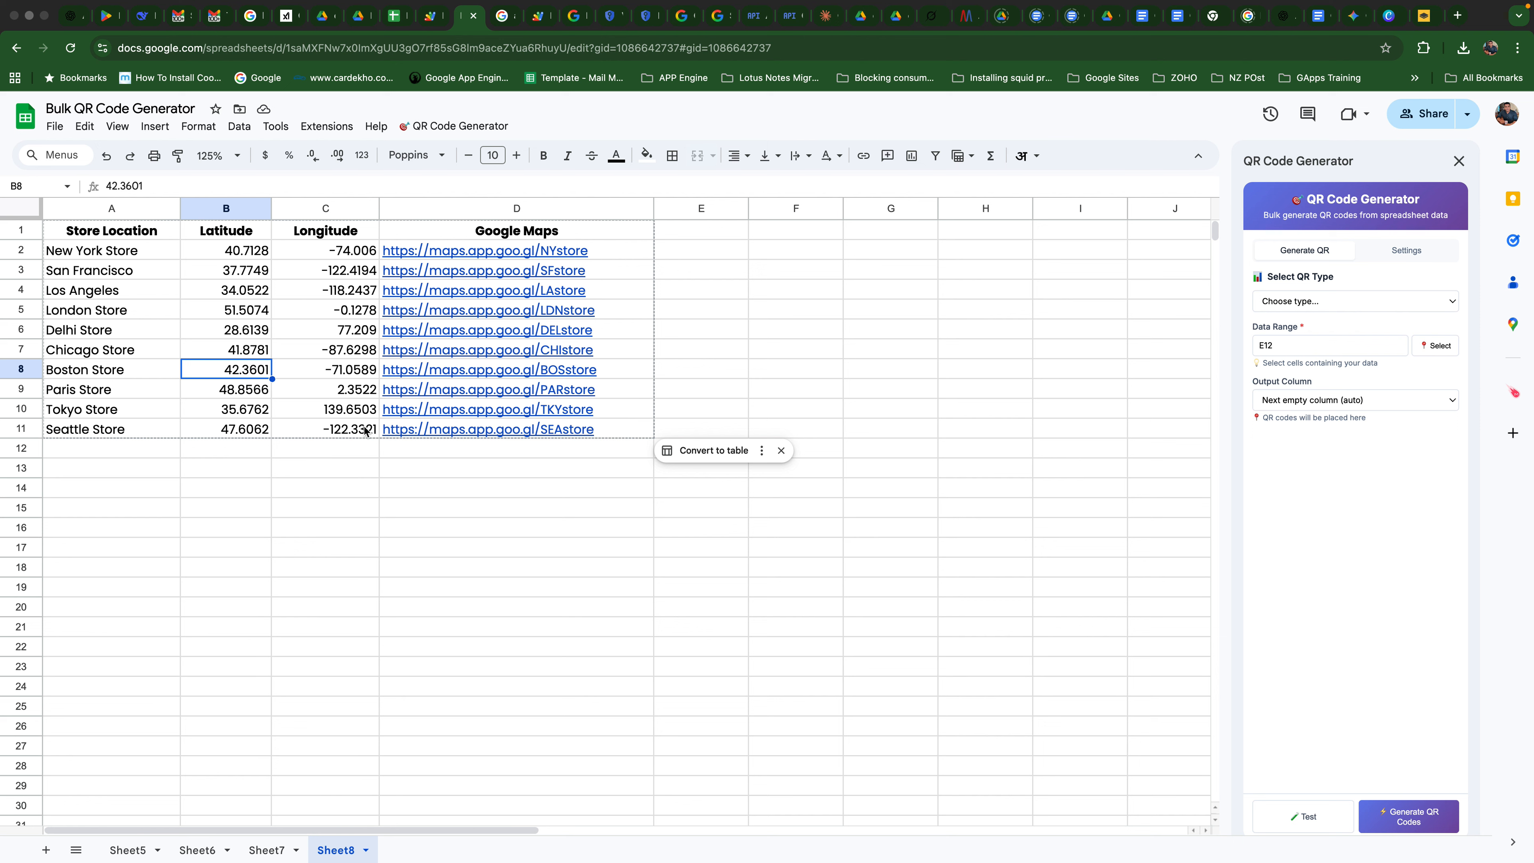
left_click(1294, 301)
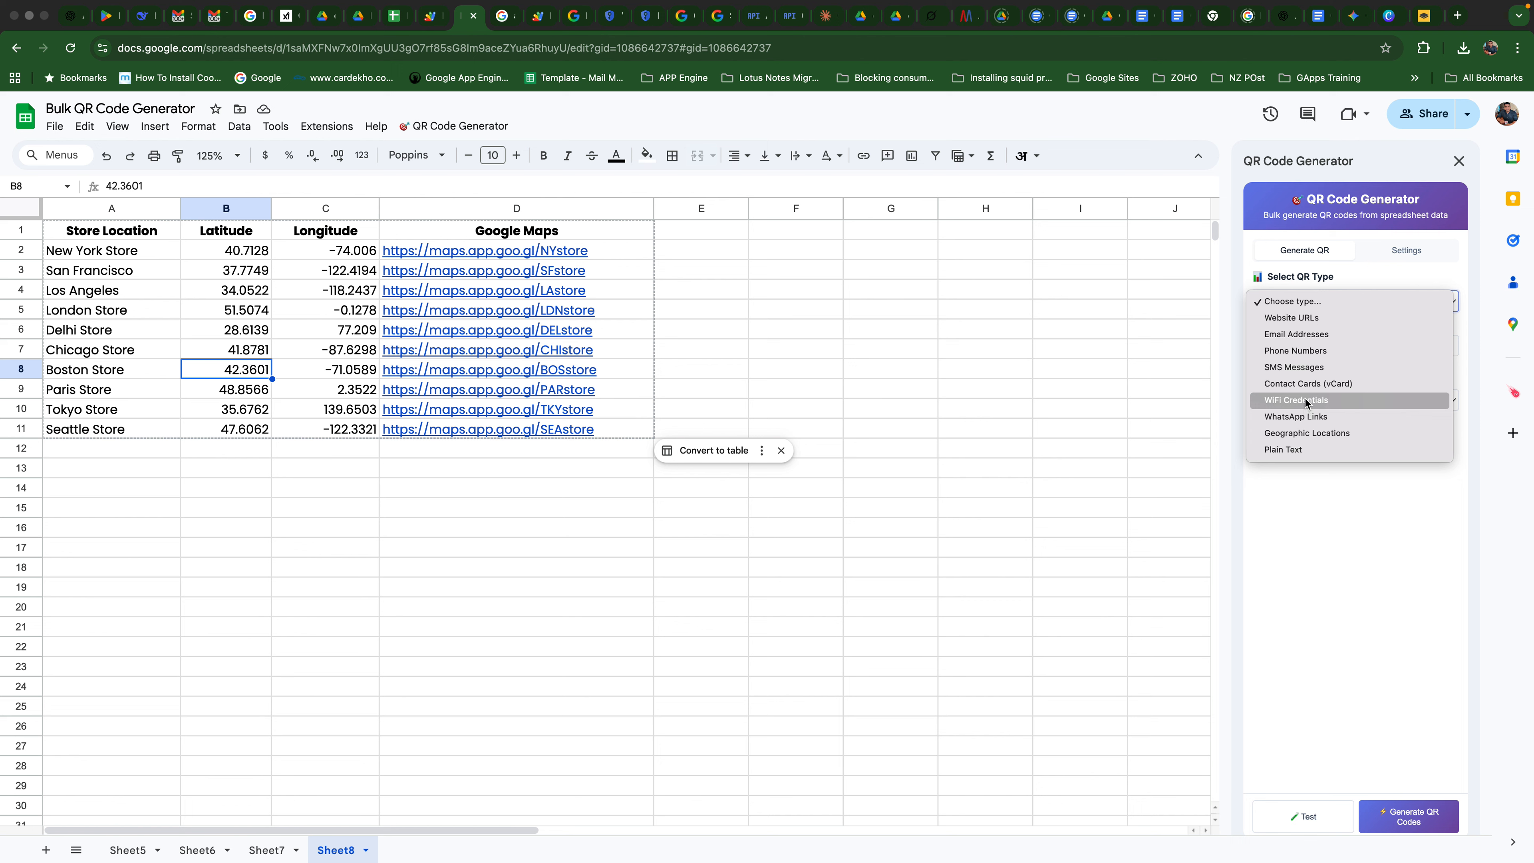
left_click(1338, 435)
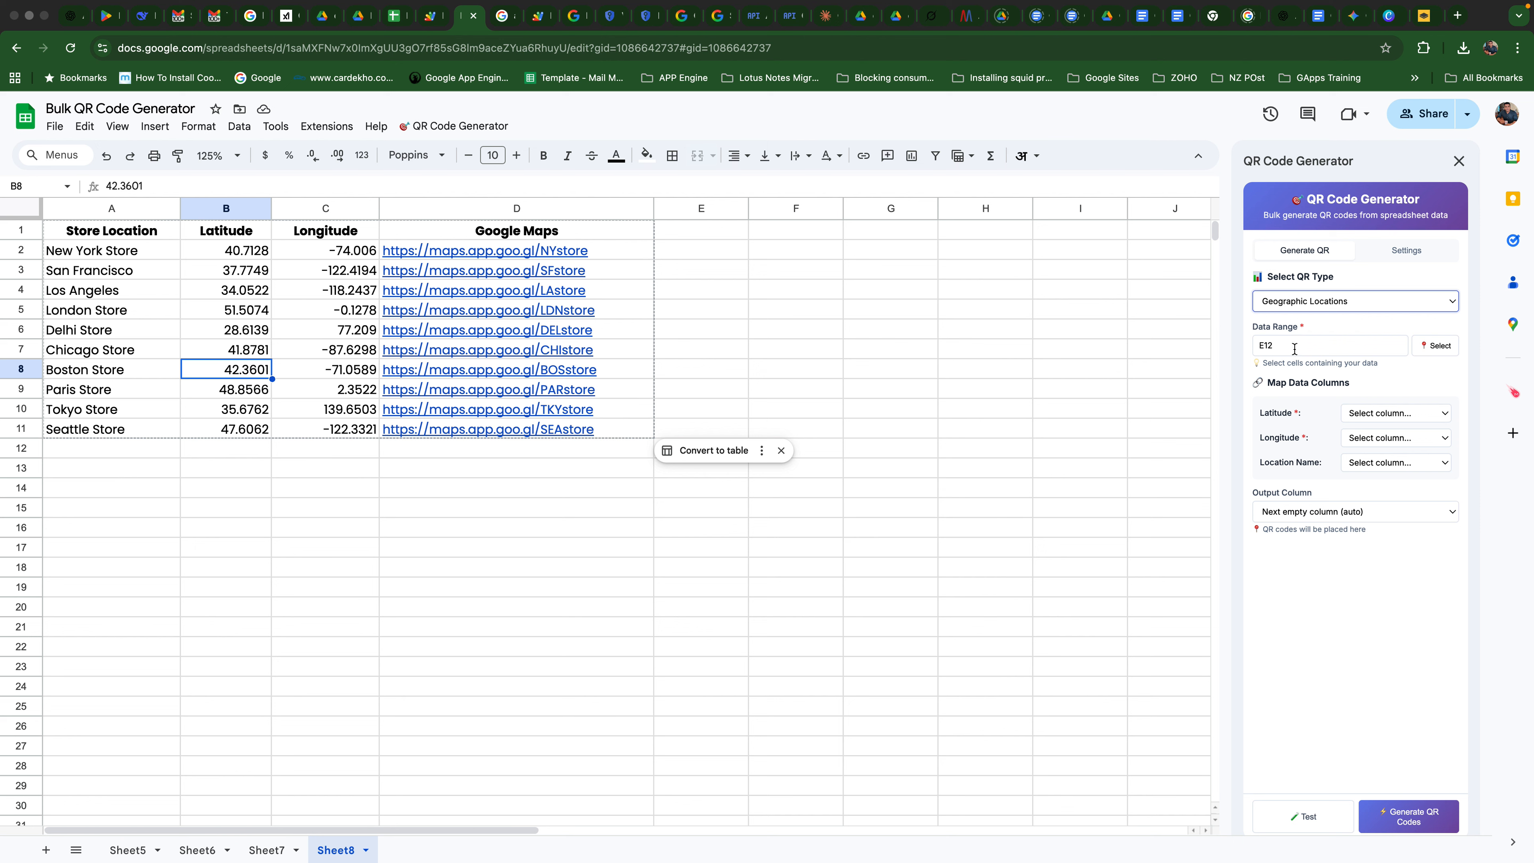
left_click_drag(97, 253, 477, 432)
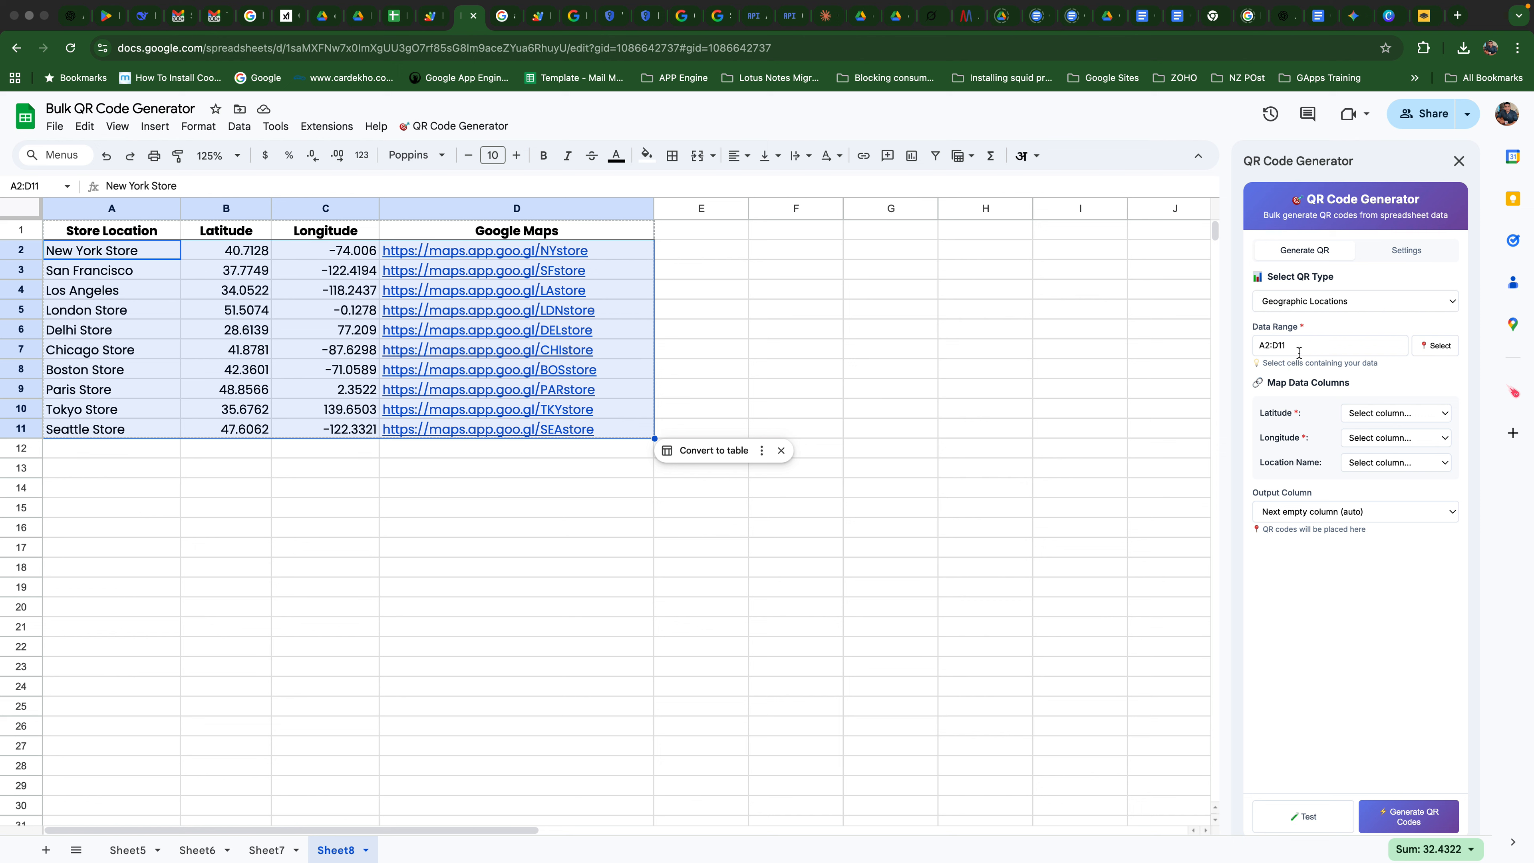
- Map latitude to Column B, longitude to Column C and location name to Column A
left_click(1395, 415)
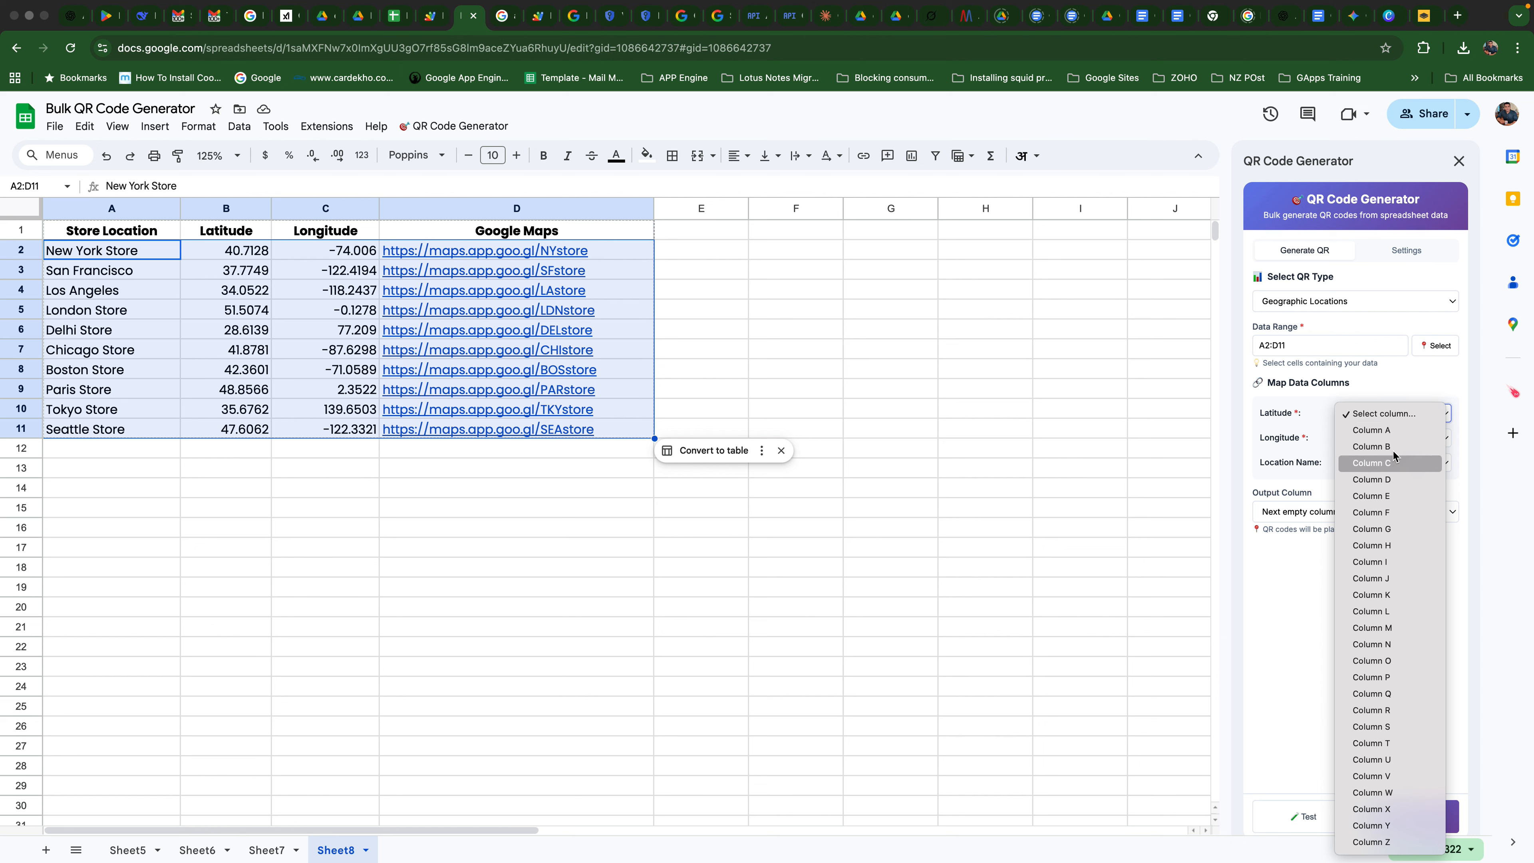
left_click(1371, 447)
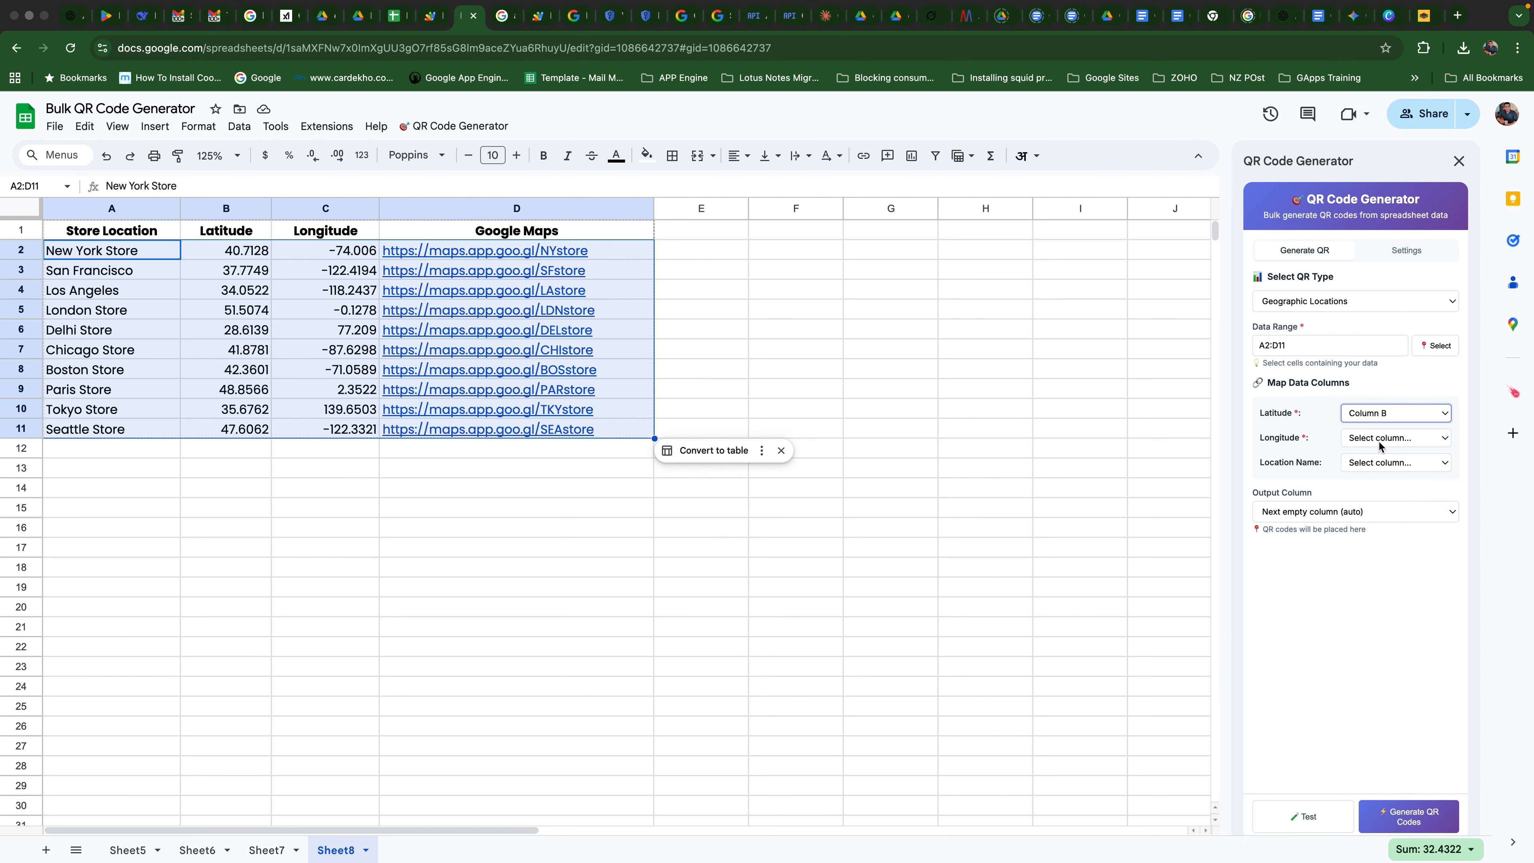
left_click(1379, 445)
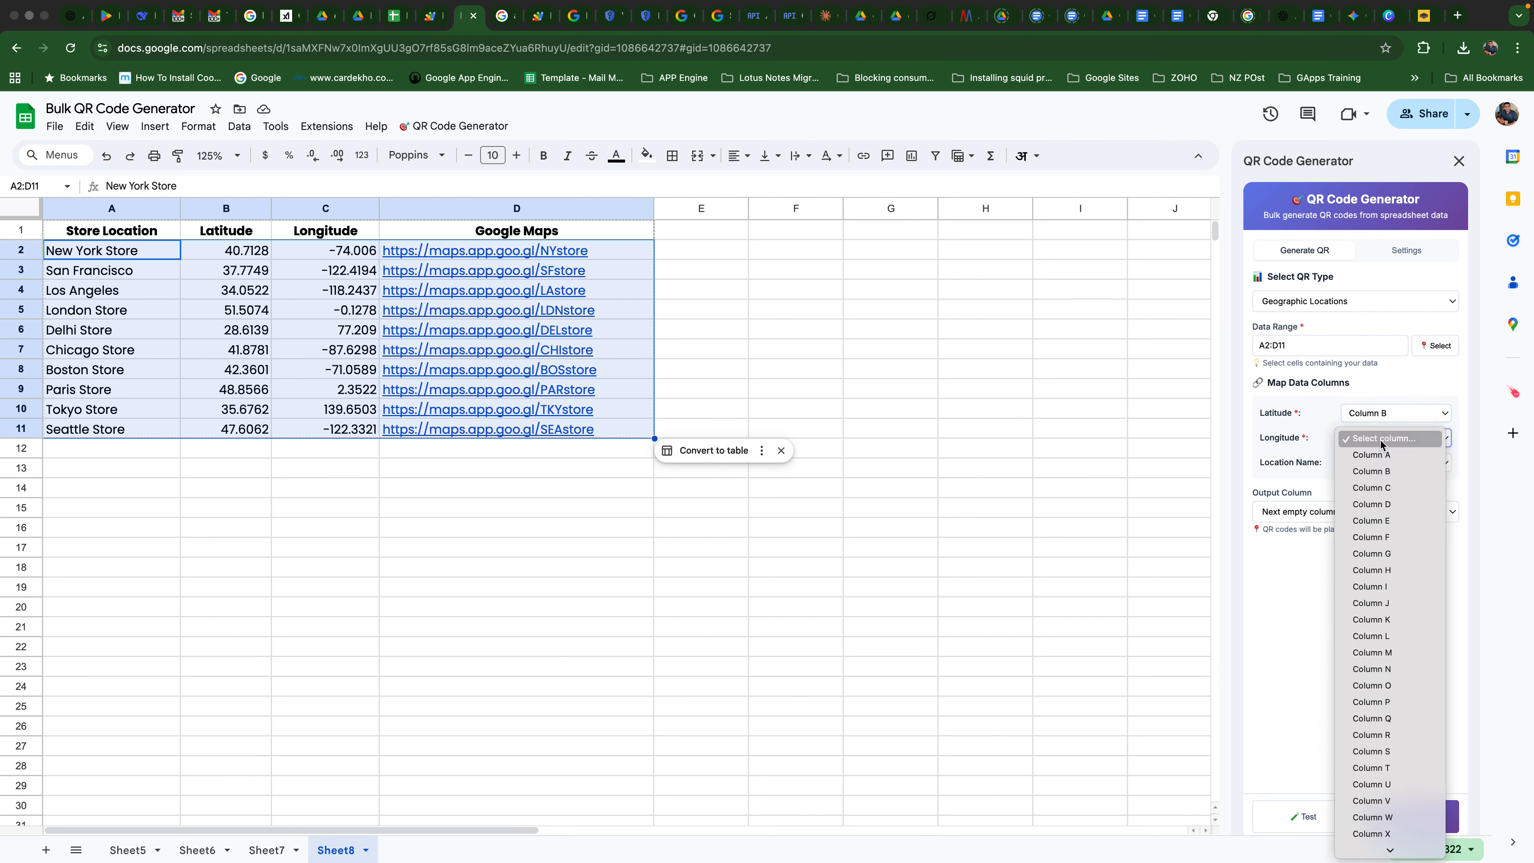
left_click(1390, 476)
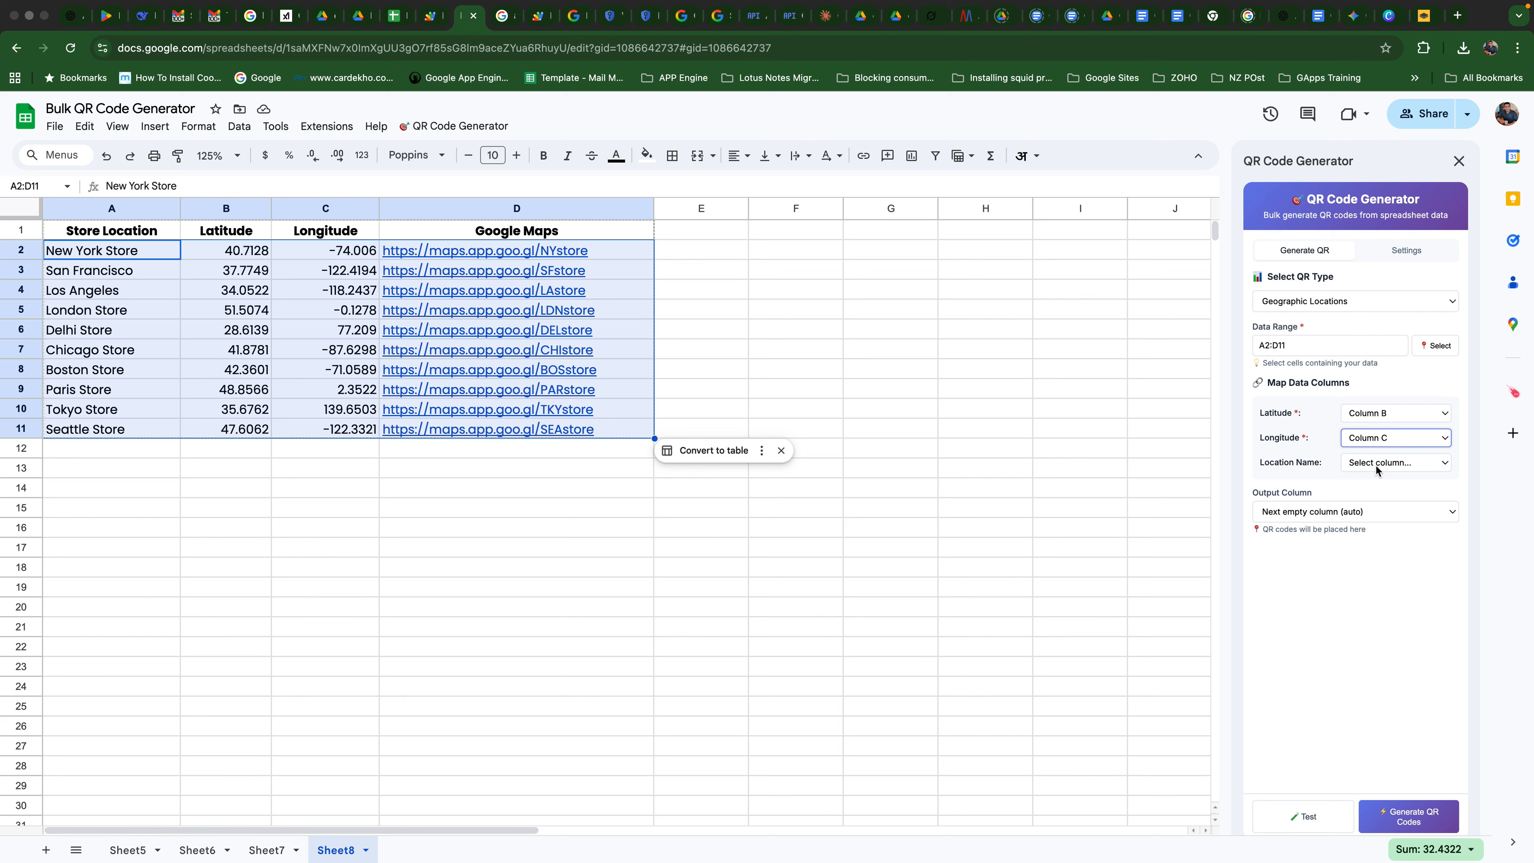
left_click(1378, 469)
left_click(1387, 478)
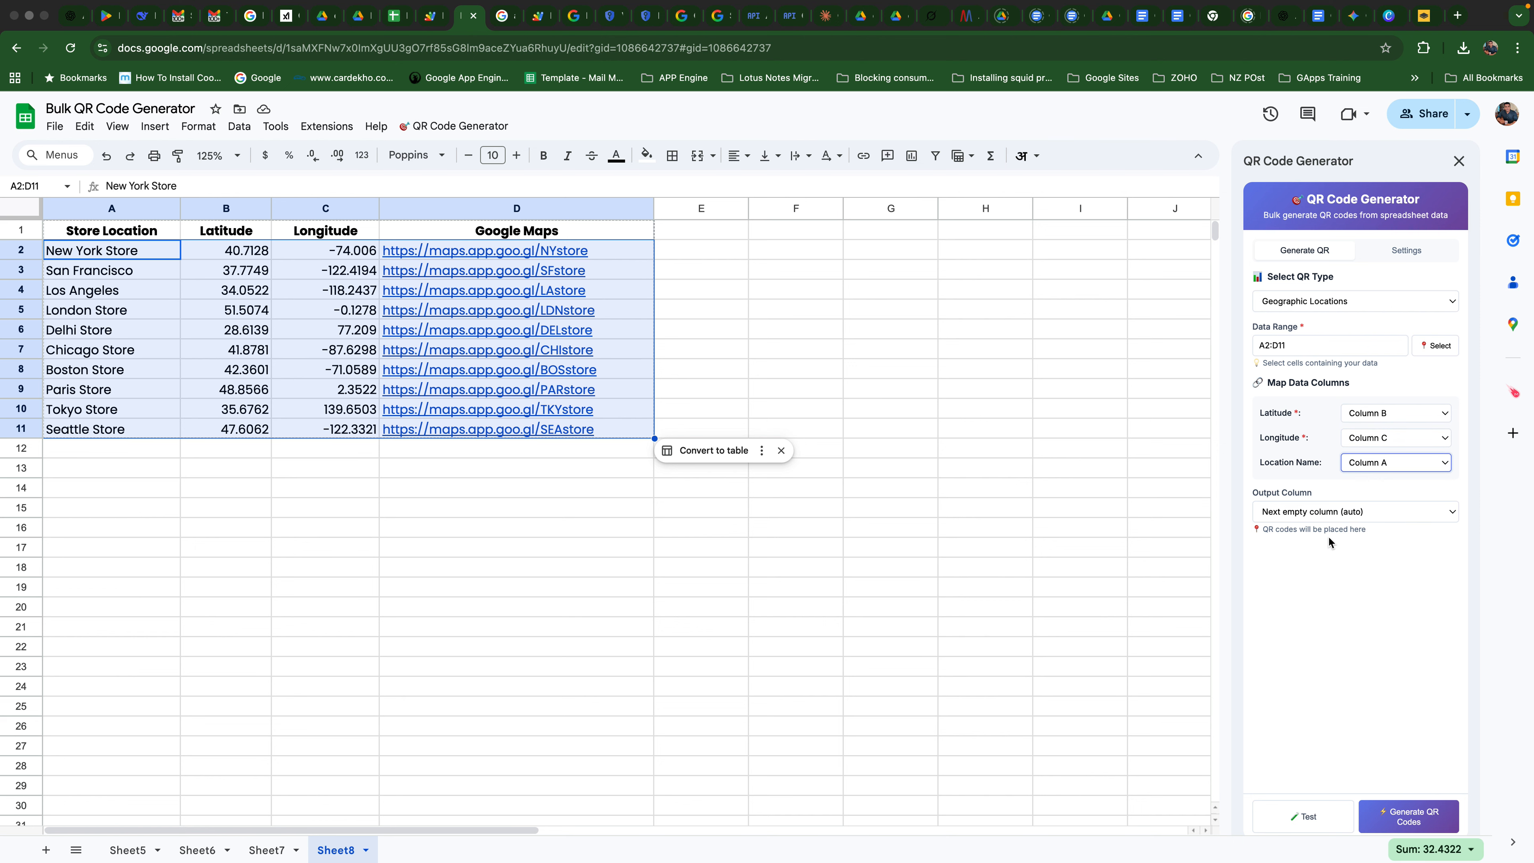
- Keep the output column on Next empty column (auto) and generate the QR codes
left_click(1345, 515)
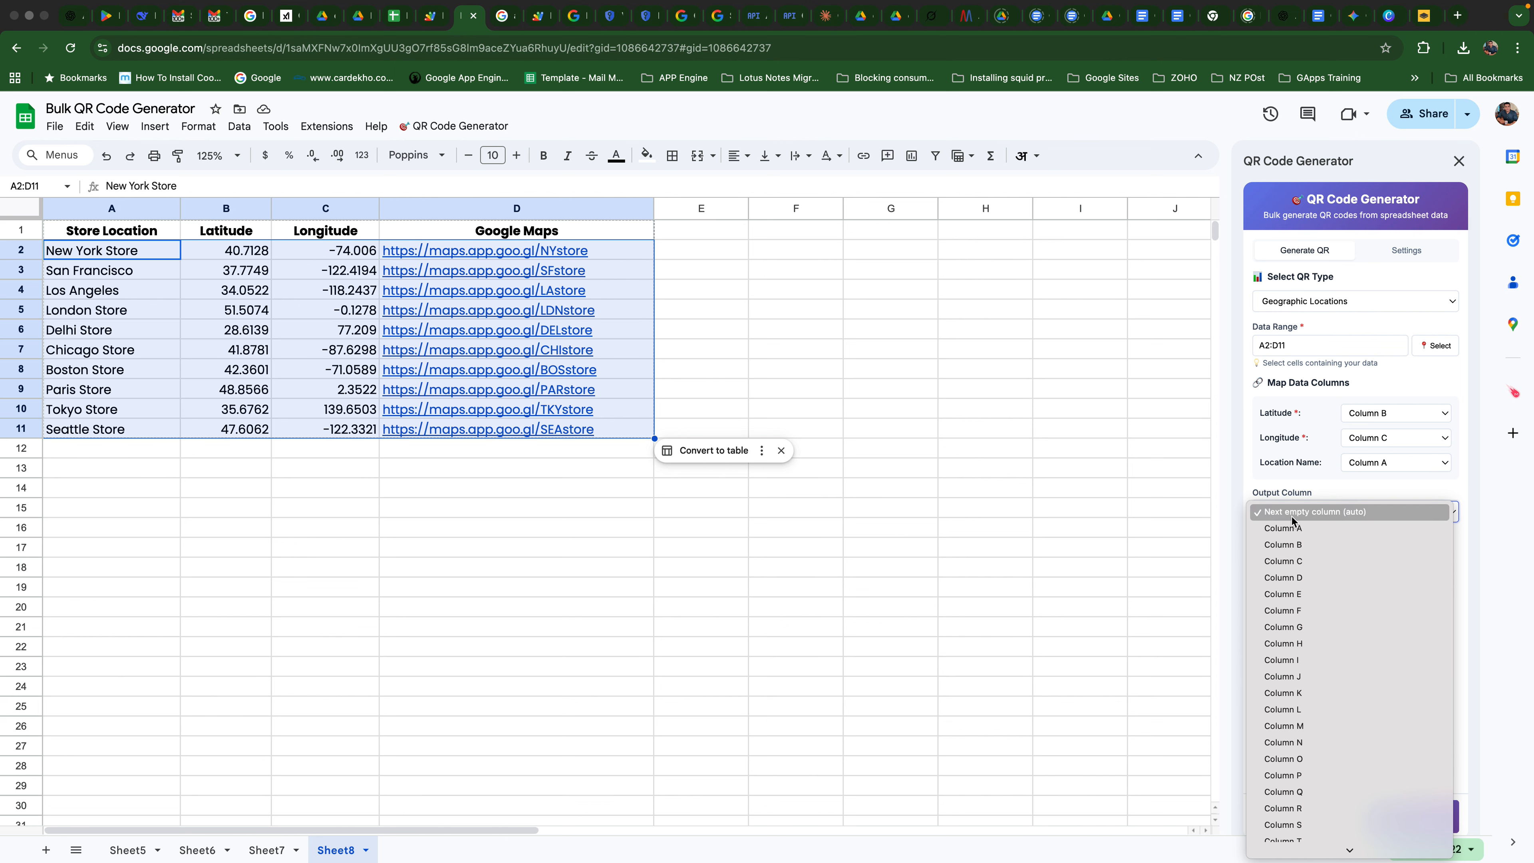
left_click(1337, 514)
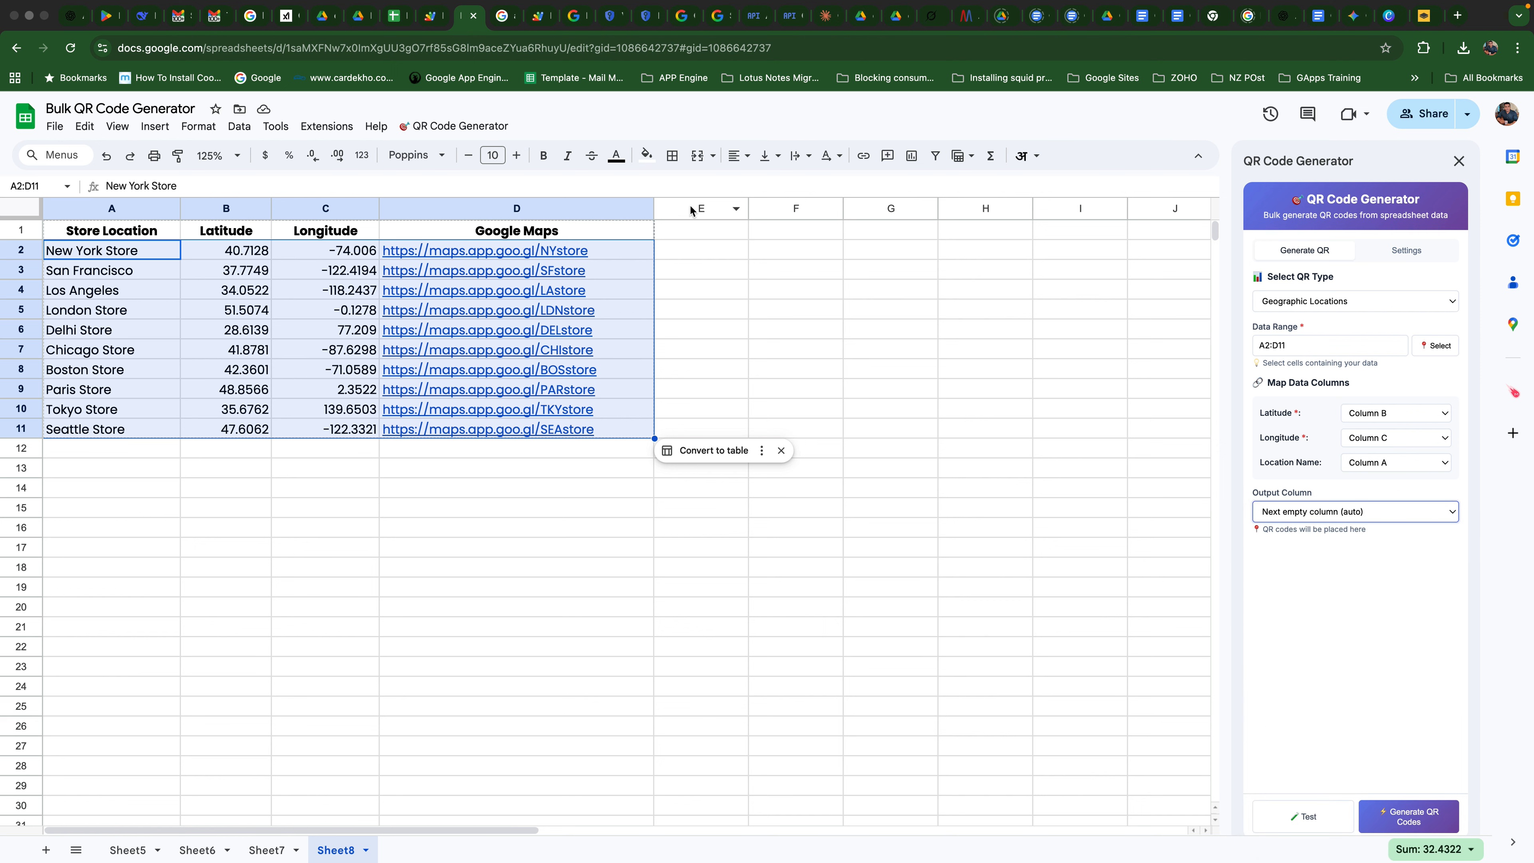
left_click(1409, 816)
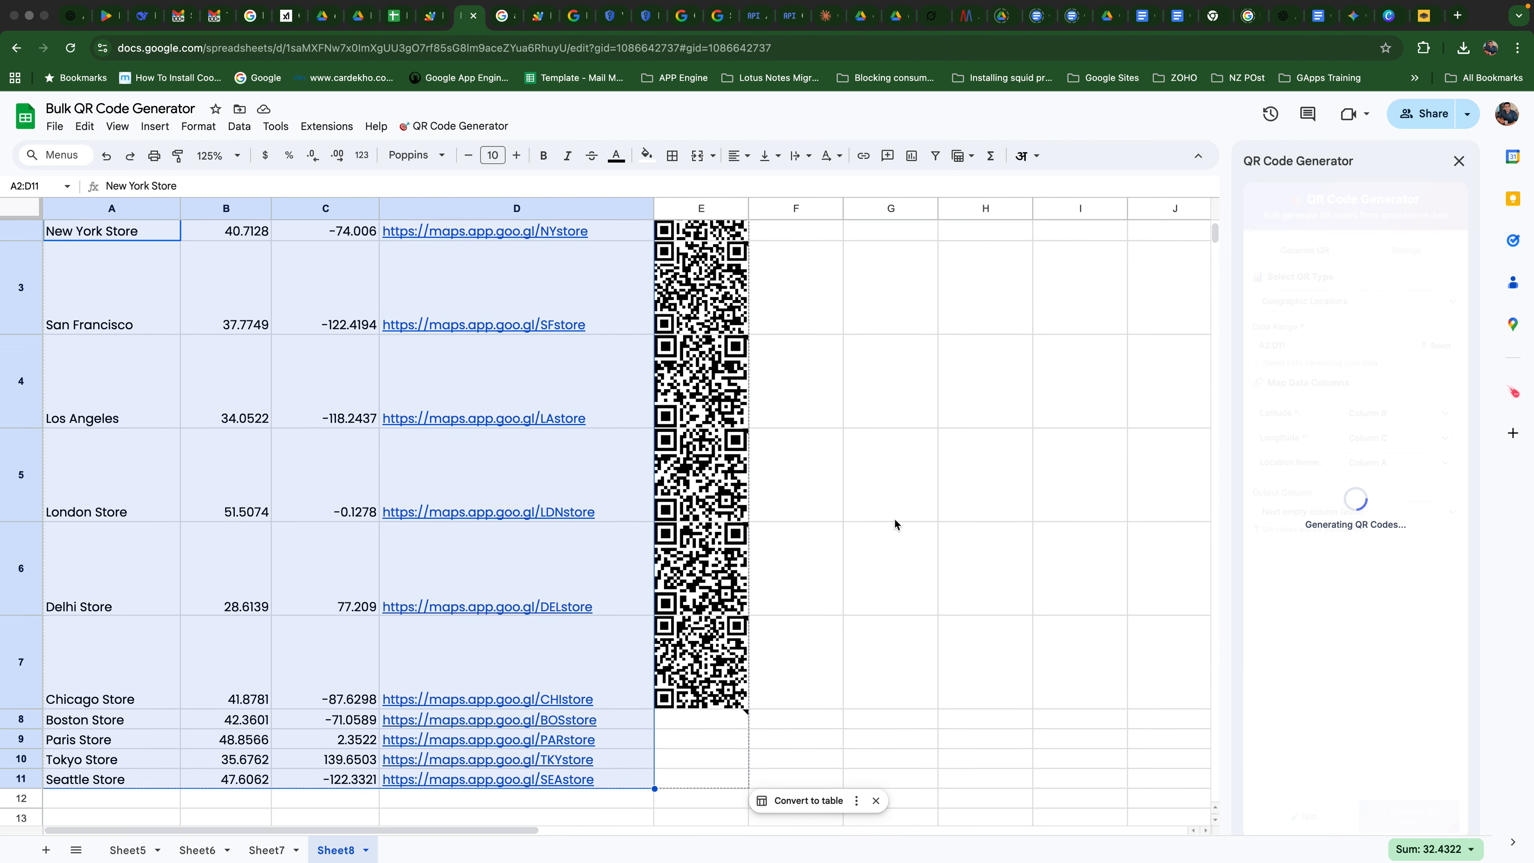
- Check the generated QR codes in column E for all store rows, from New York to Seattle
scroll(900, 513, "down", 2)
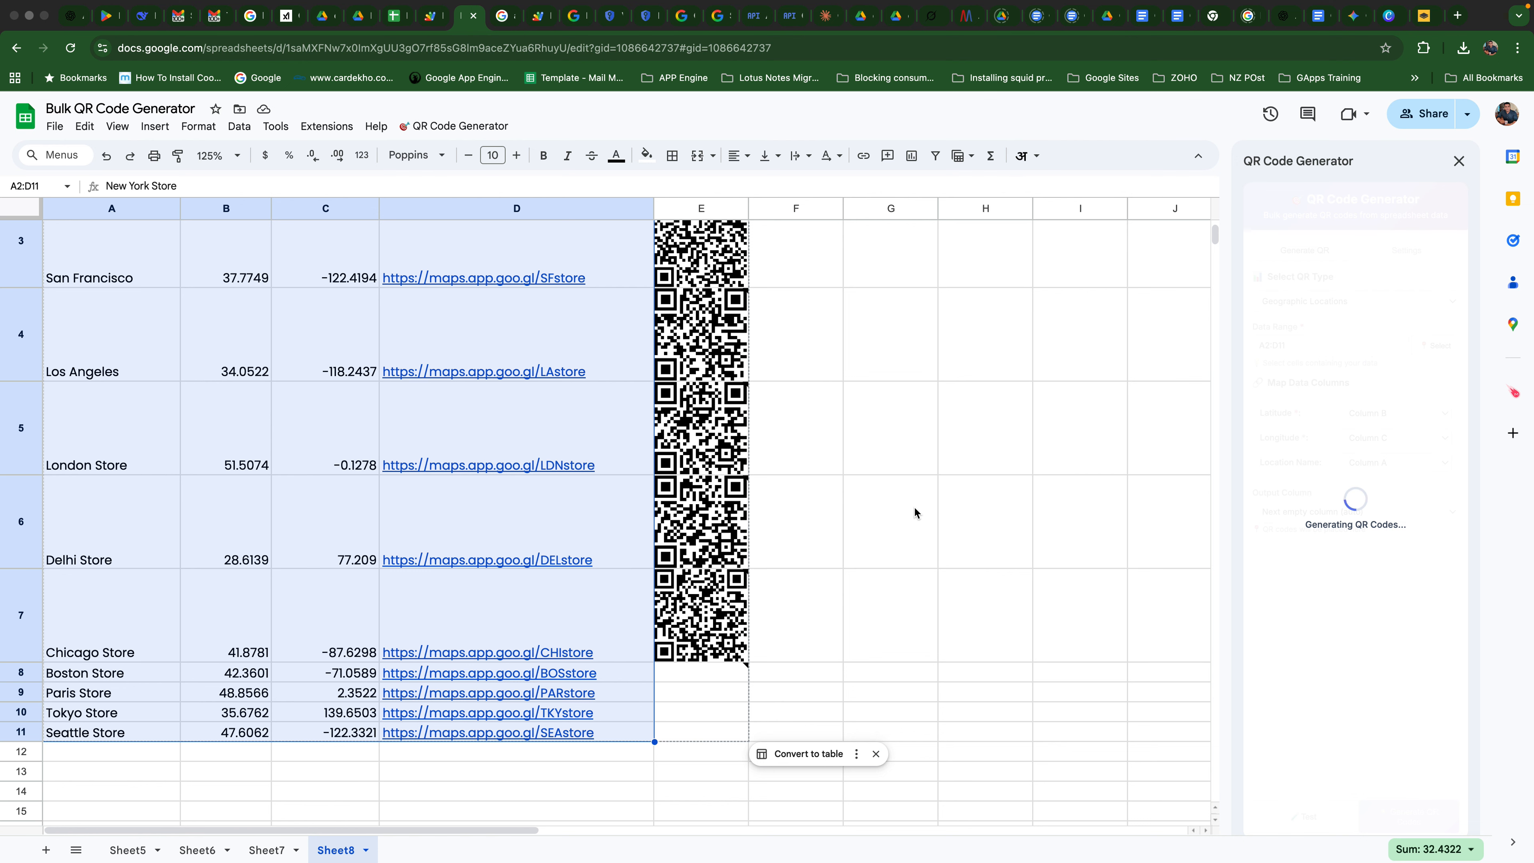
scroll(924, 517, "down", 2)
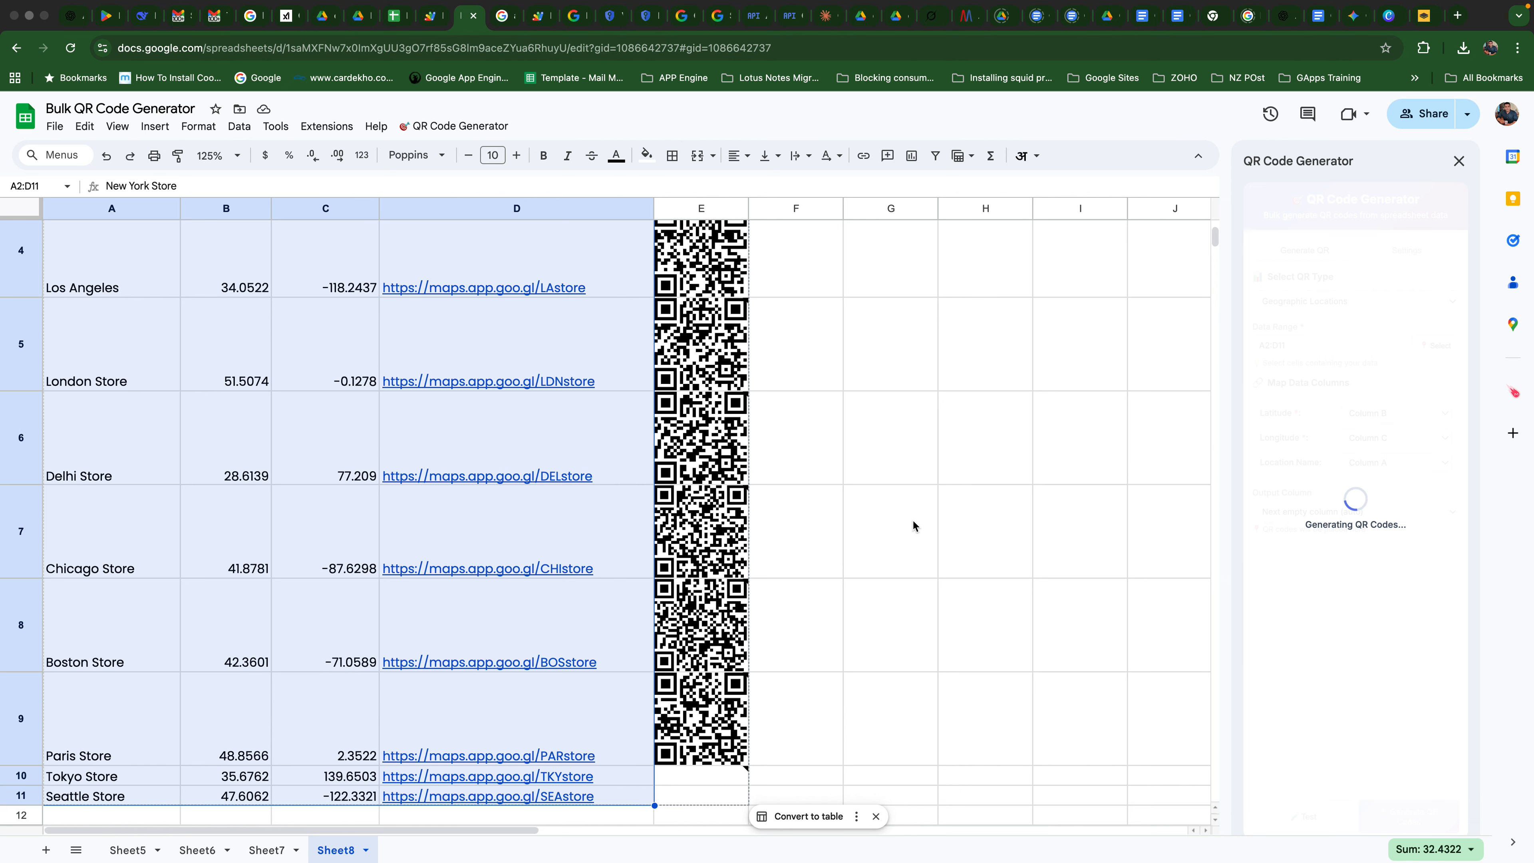
scroll(913, 525, "down", 3)
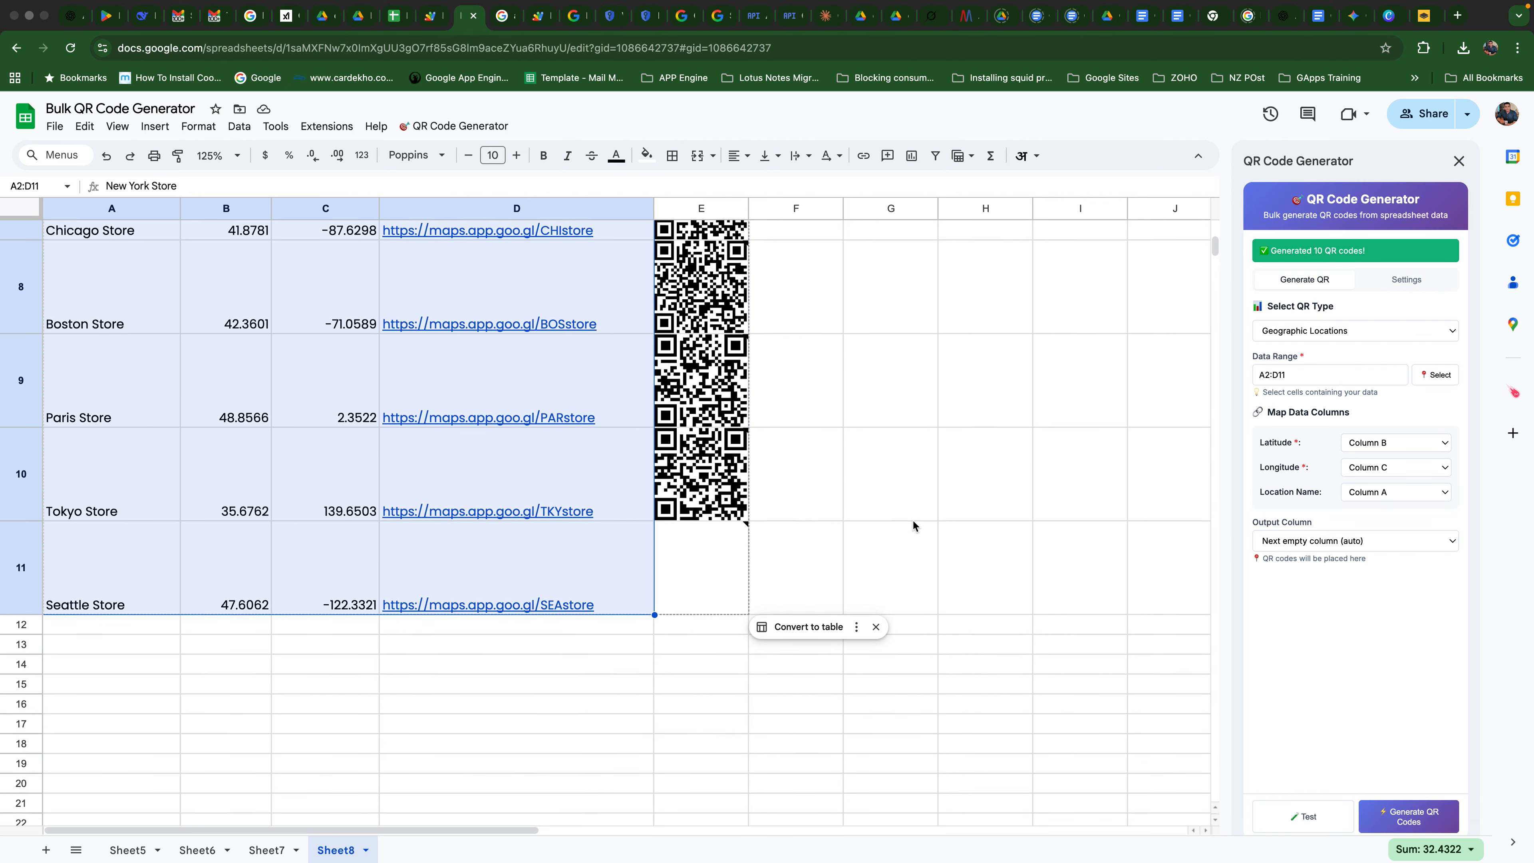
scroll(1024, 534, "up", 5)
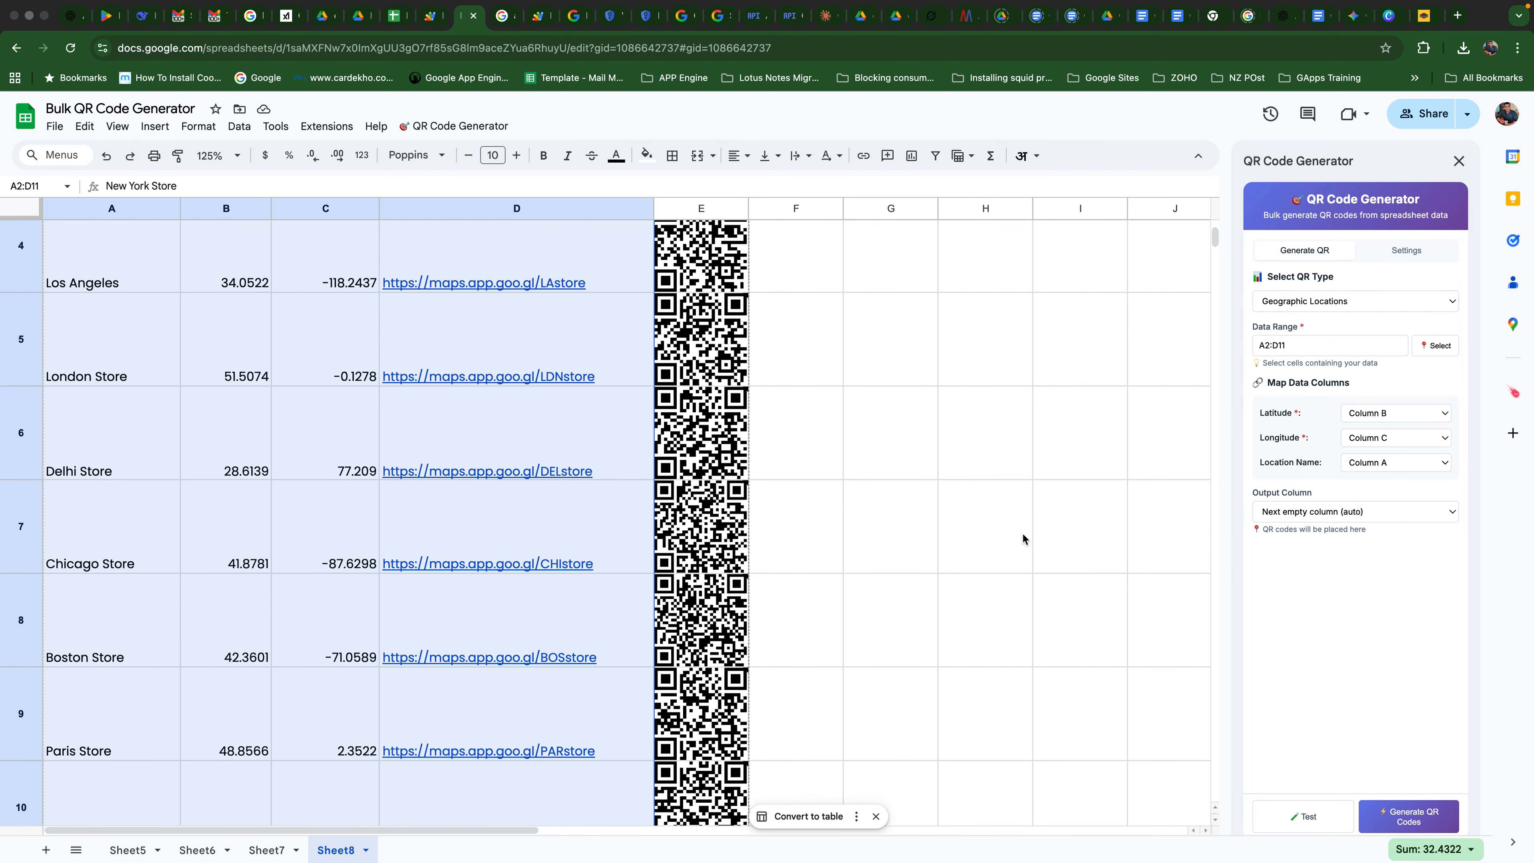
scroll(842, 538, "down", 6)
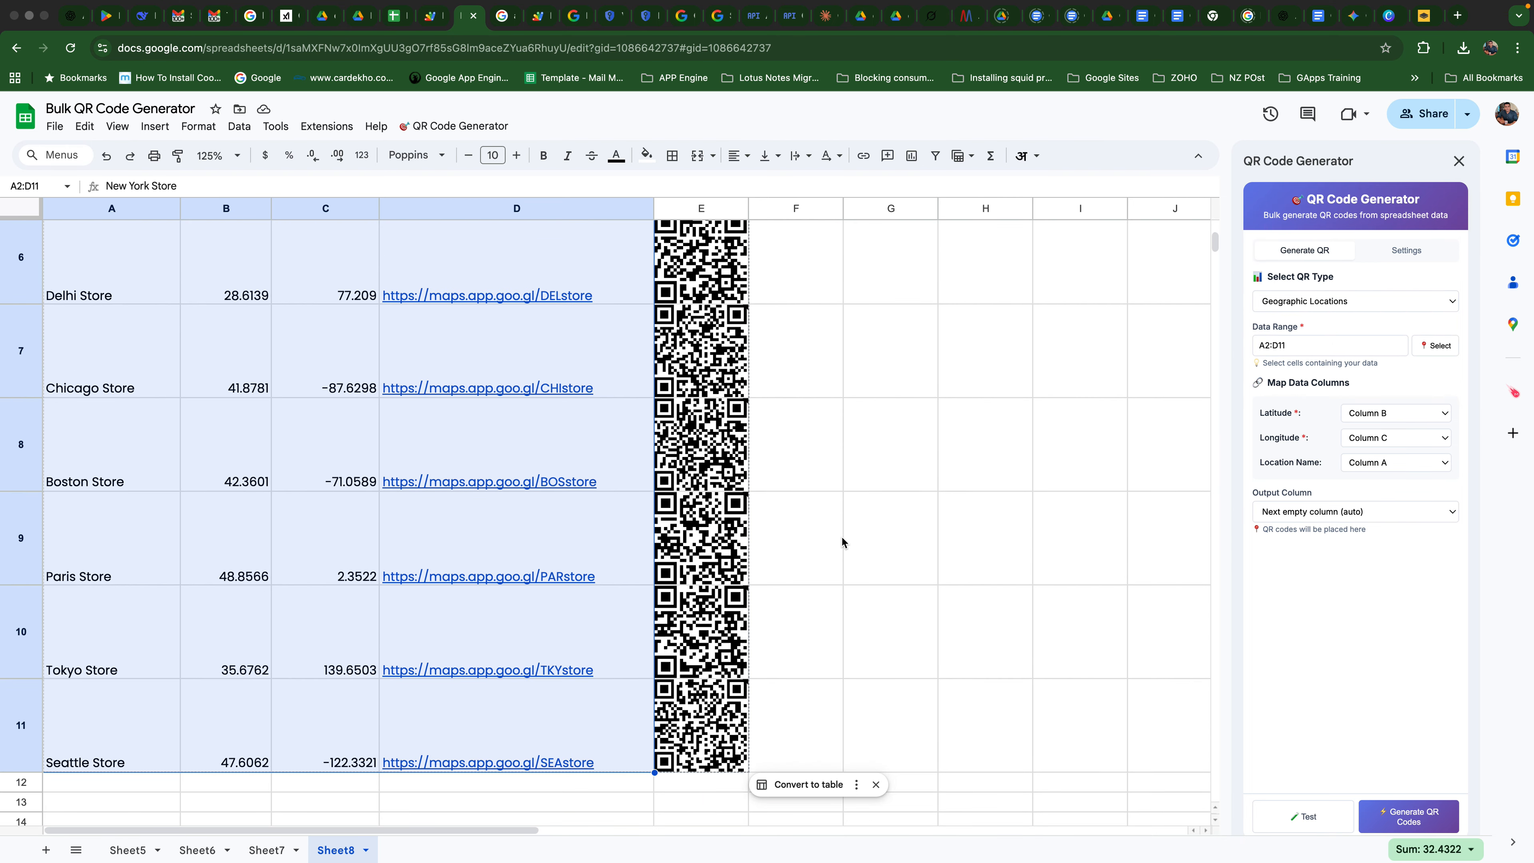
scroll(859, 519, "up", 4)
scroll(859, 524, "up", 4)
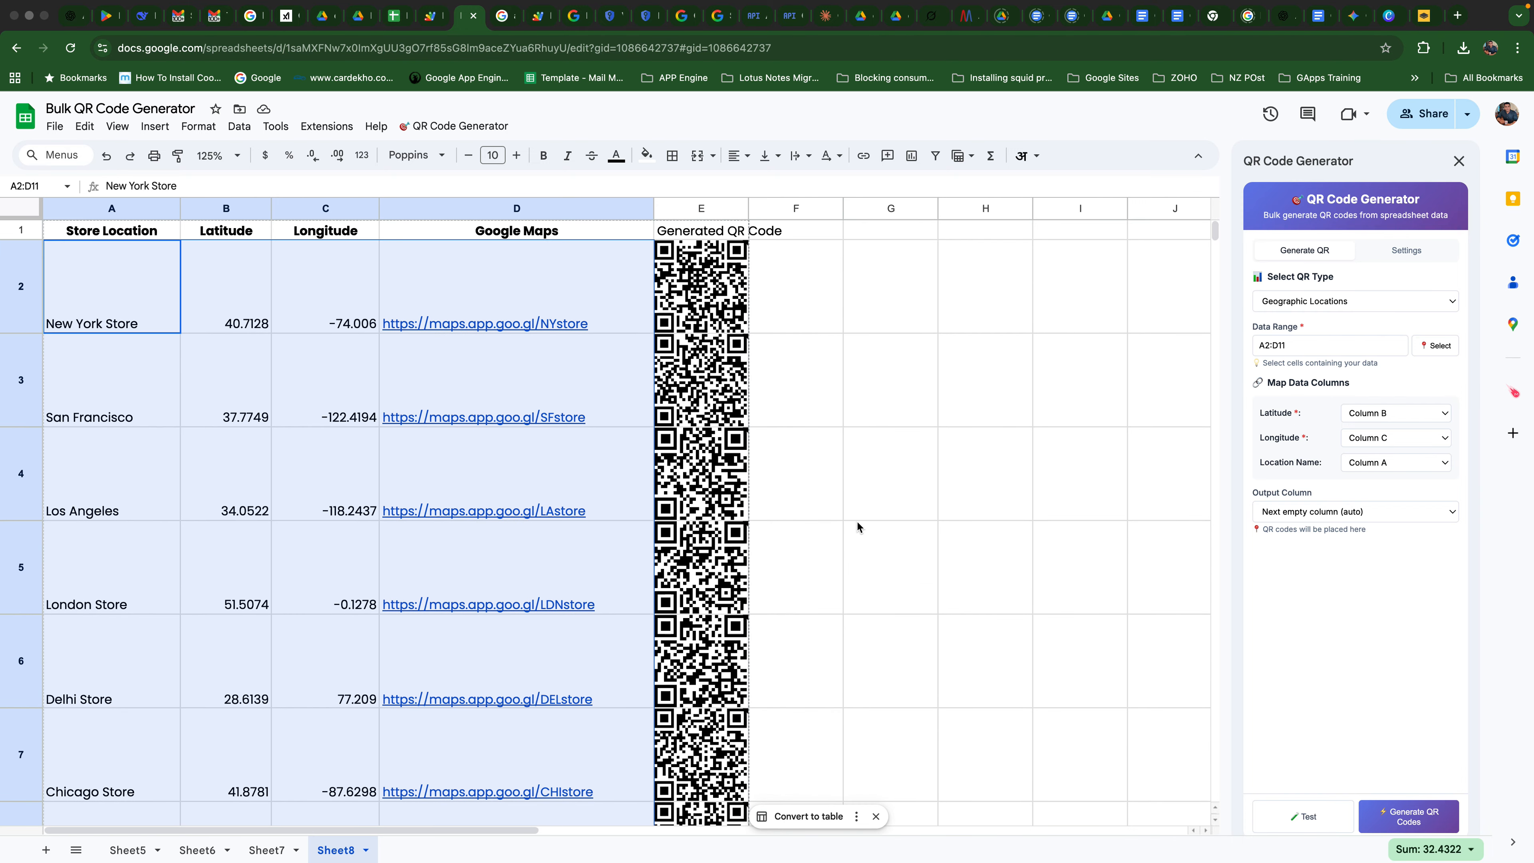
- Set the QR code size to L in the generator's settings
left_click(1405, 251)
left_click(1300, 312)
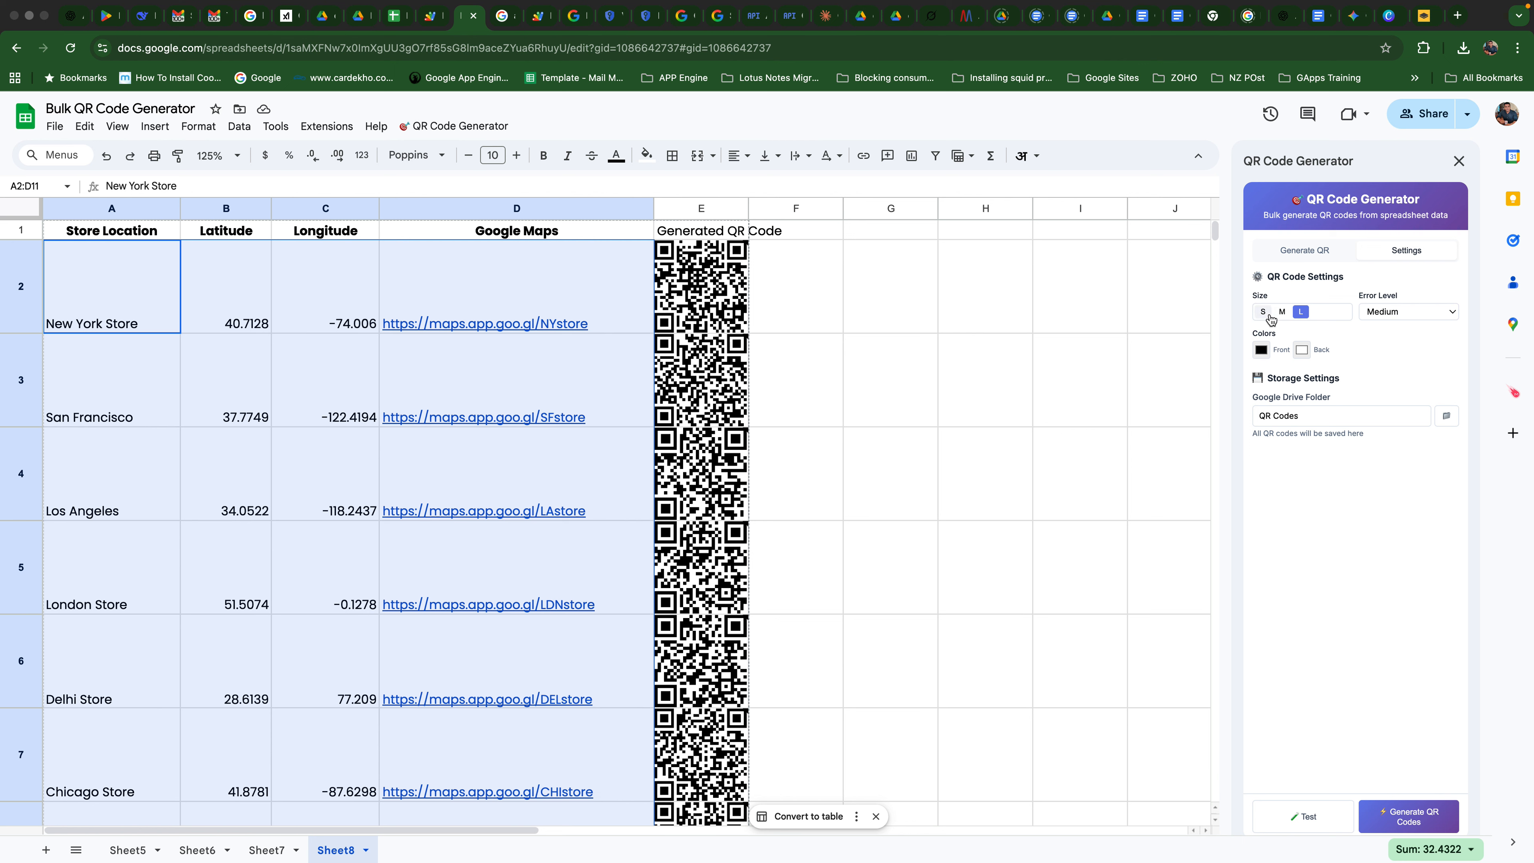
- Open the New York store's QR image in Google Drive and view the QR Codes folder containing it, selecting the QR Labels document
left_click(698, 294)
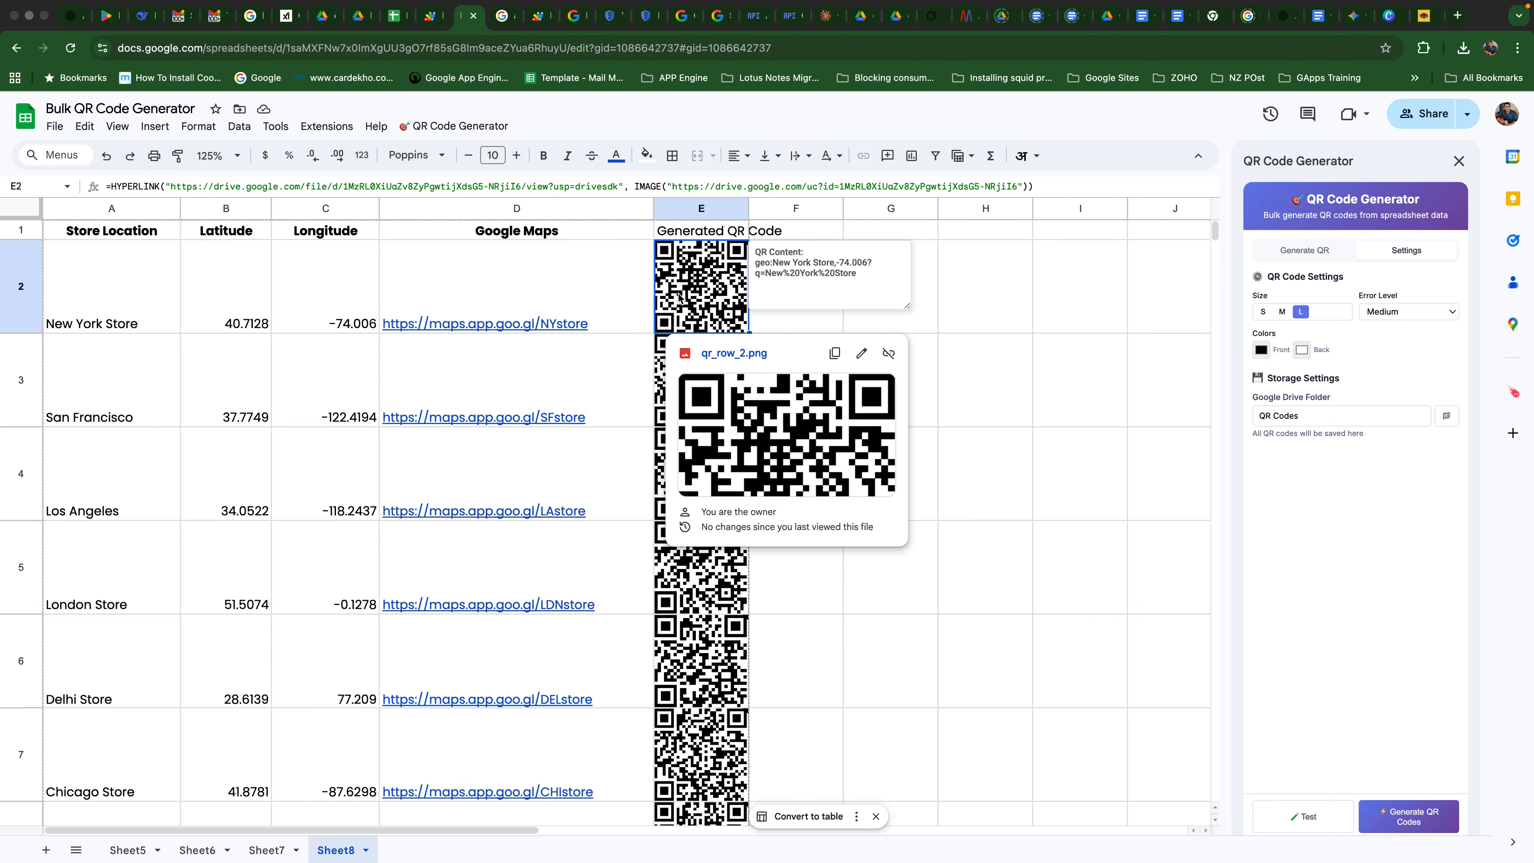
left_click(744, 357)
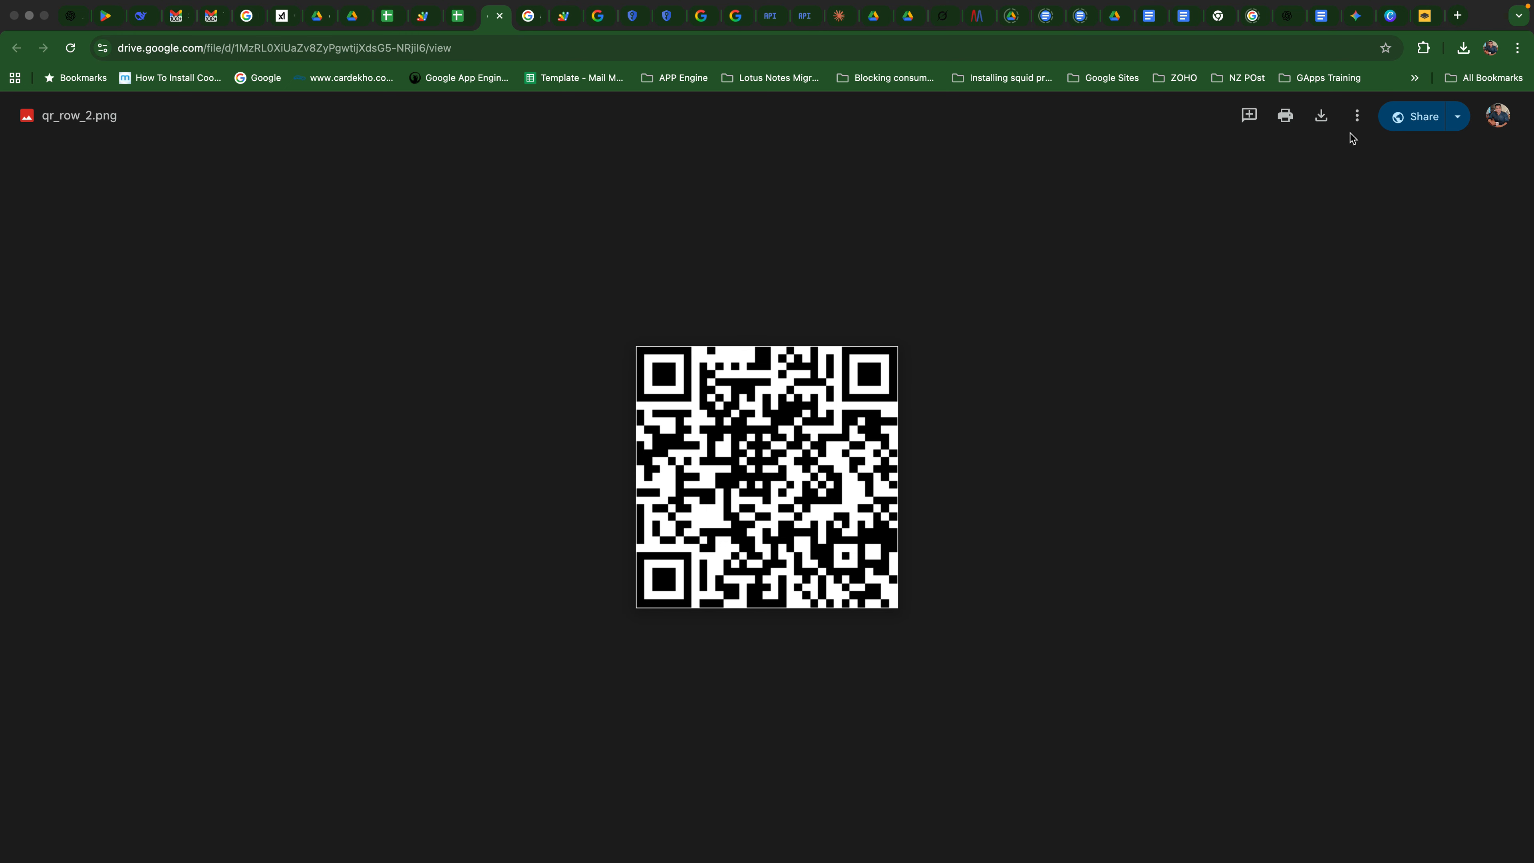
left_click(1357, 118)
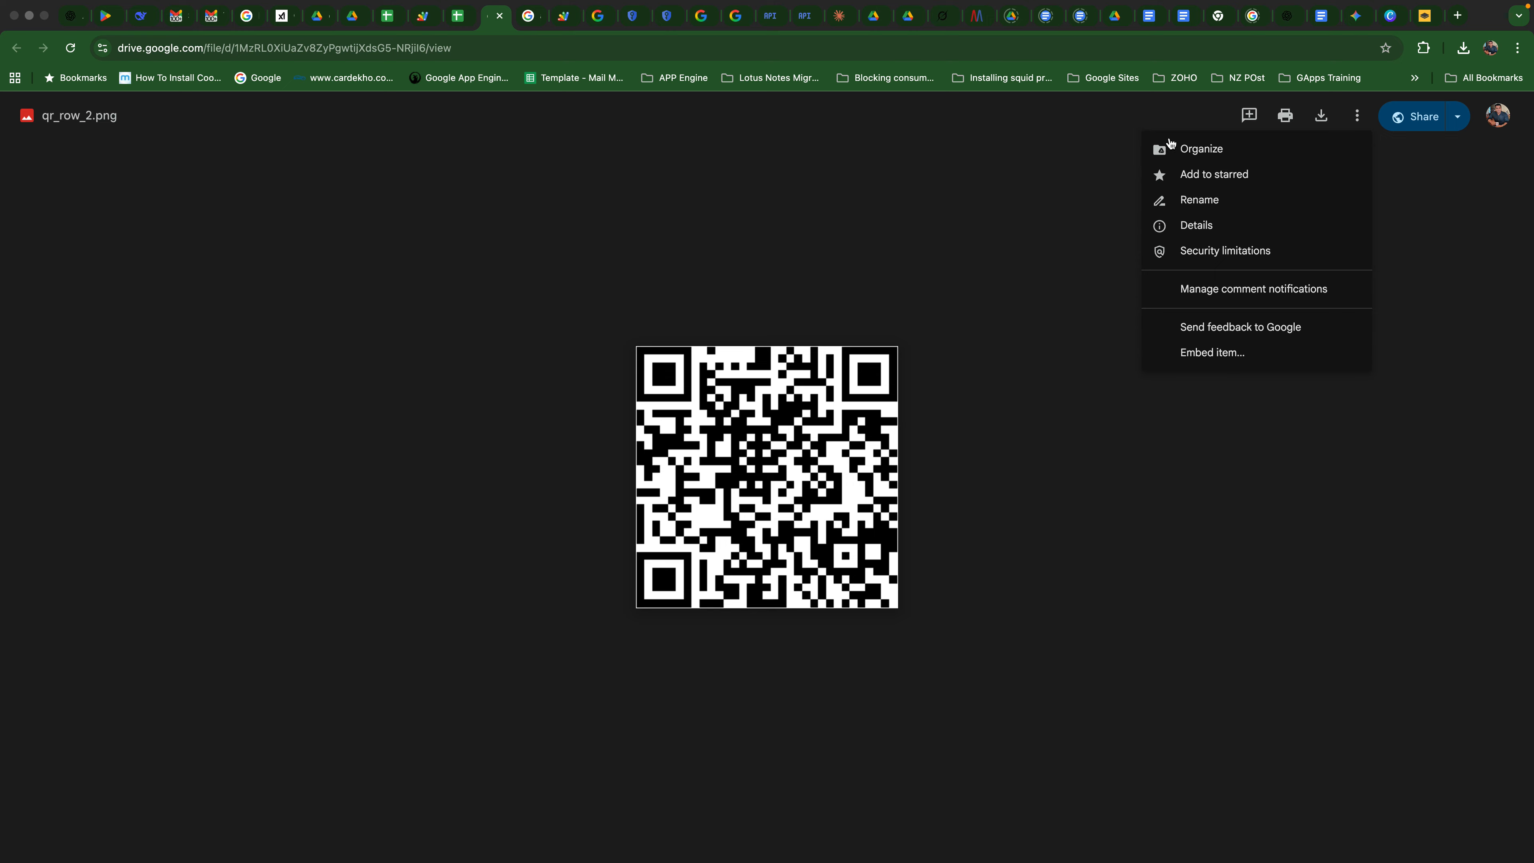
left_click(1214, 150)
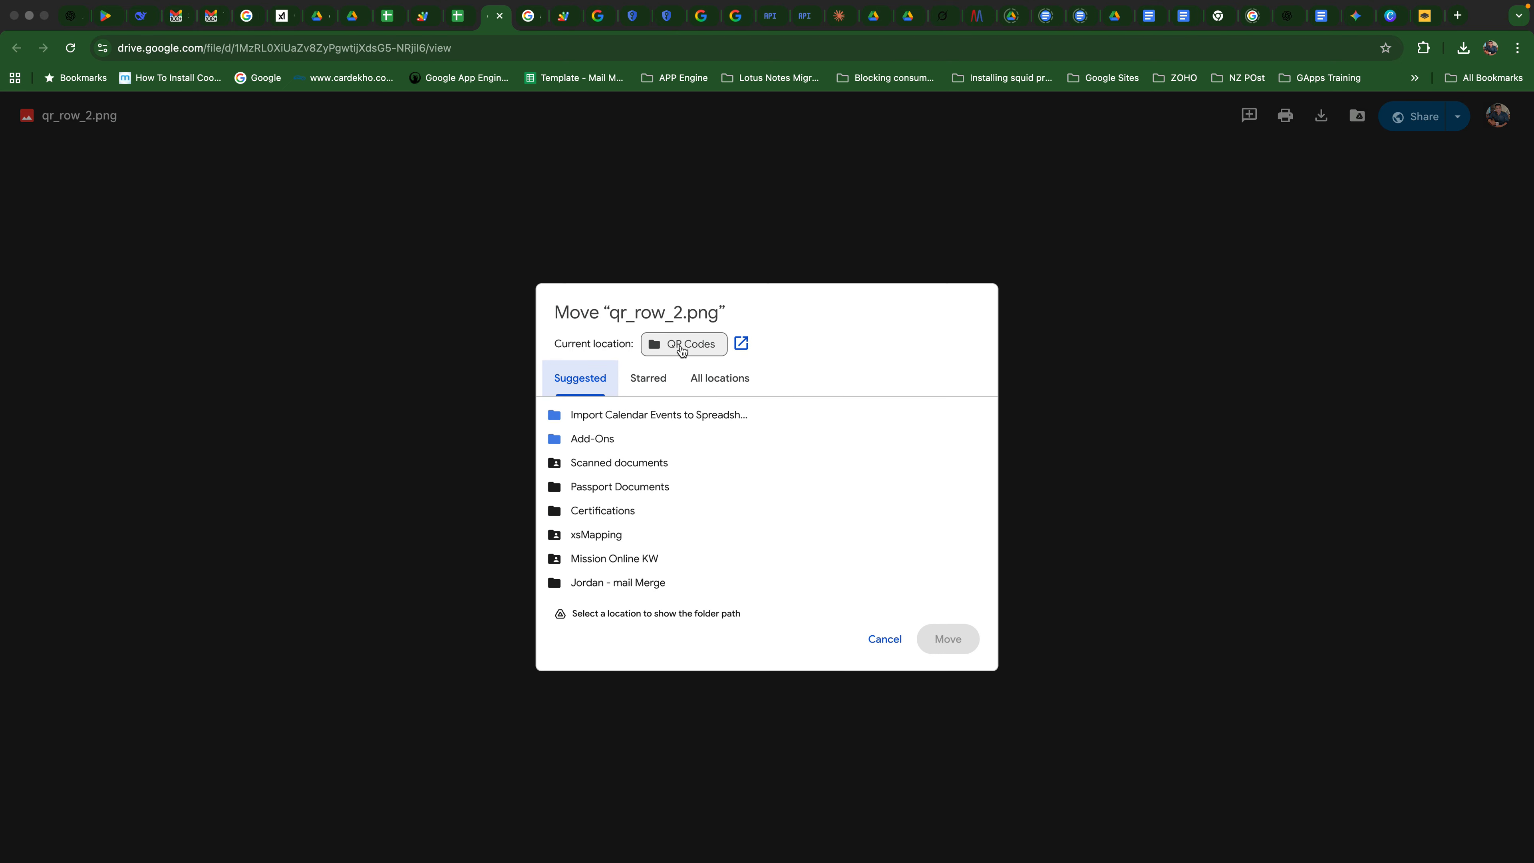
left_click(741, 343)
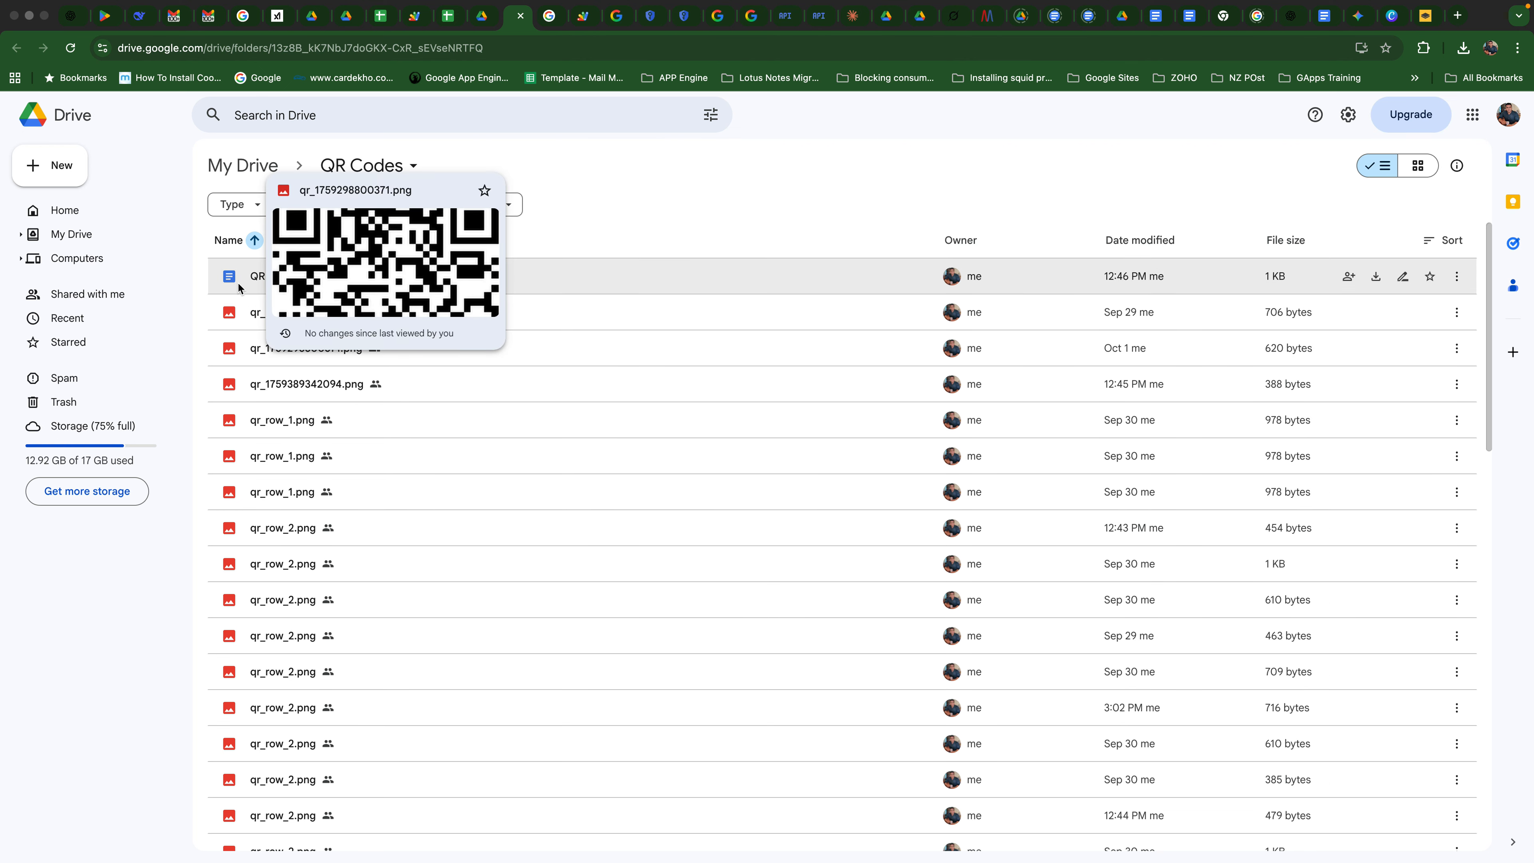
left_click(275, 279)
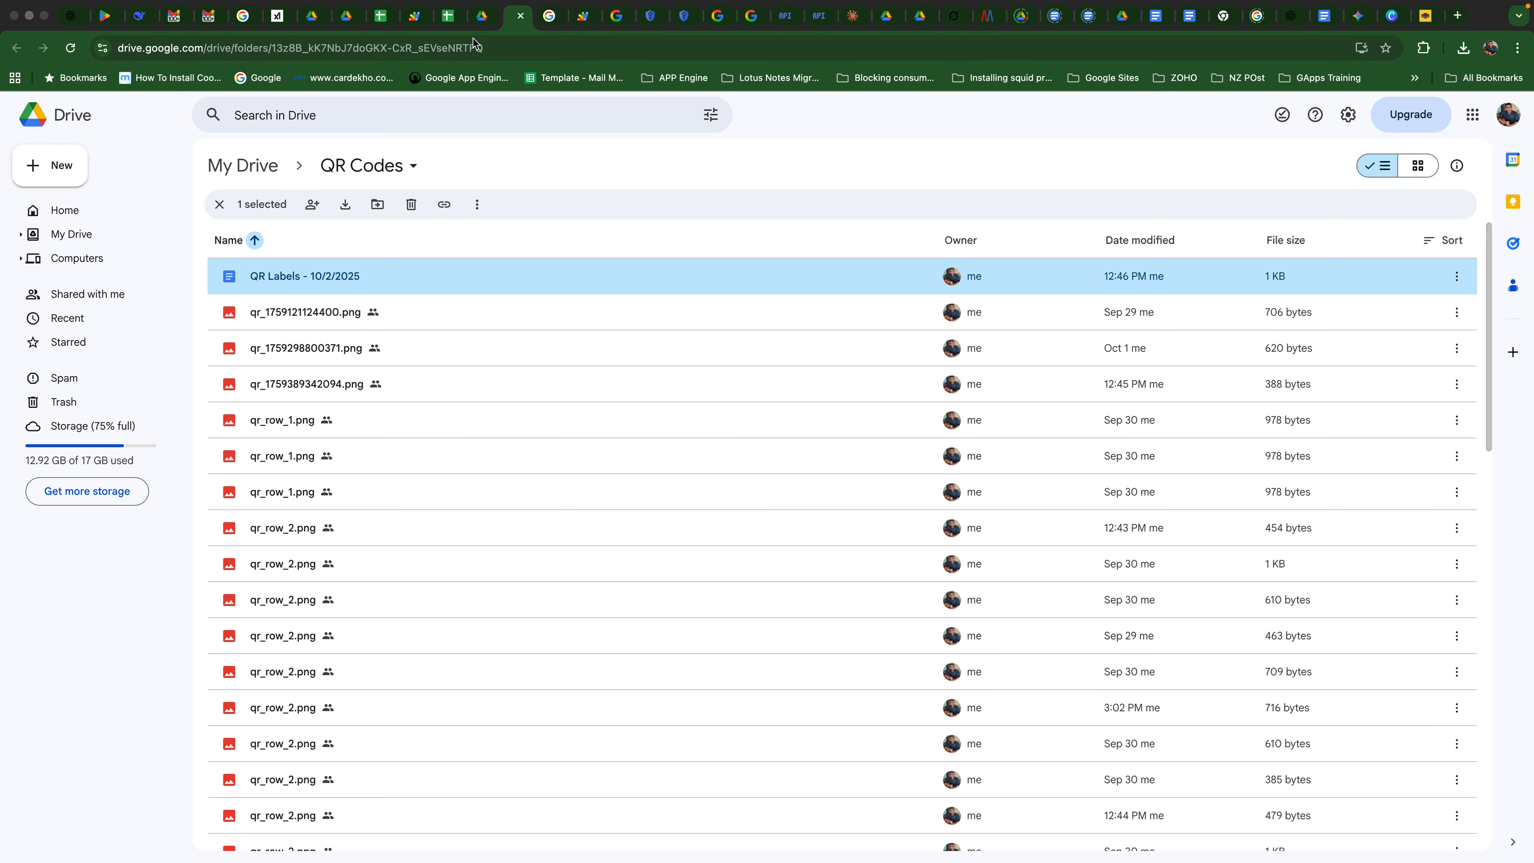
- Return to the Bulk QR Code Generator spreadsheet, inspect the Google Drive folder setting, and go back to the QR generation form
left_click(447, 15)
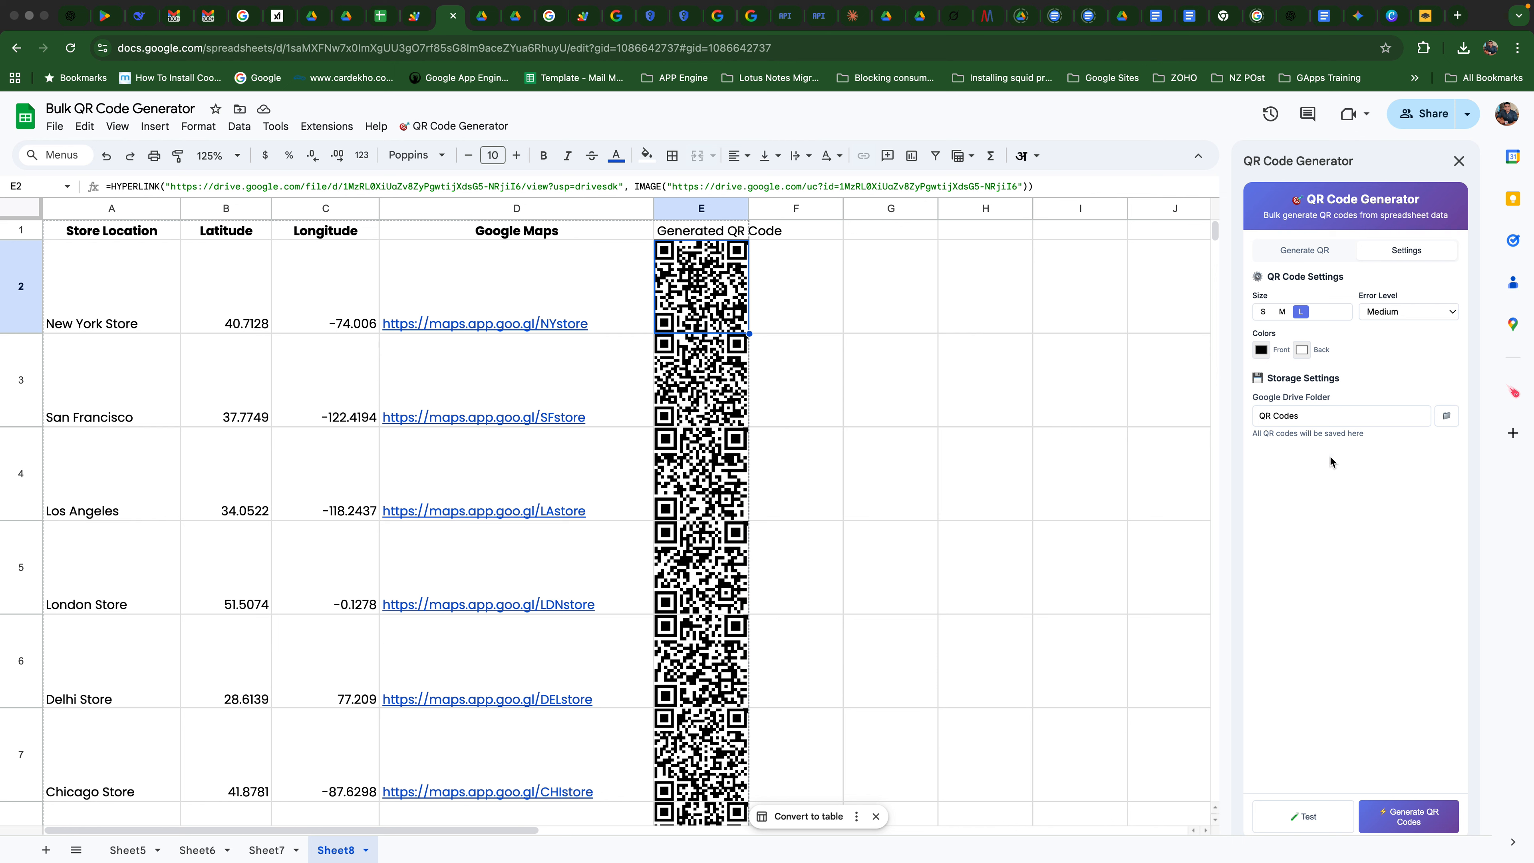
left_click(1316, 414)
left_click_drag(1327, 419, 1244, 421)
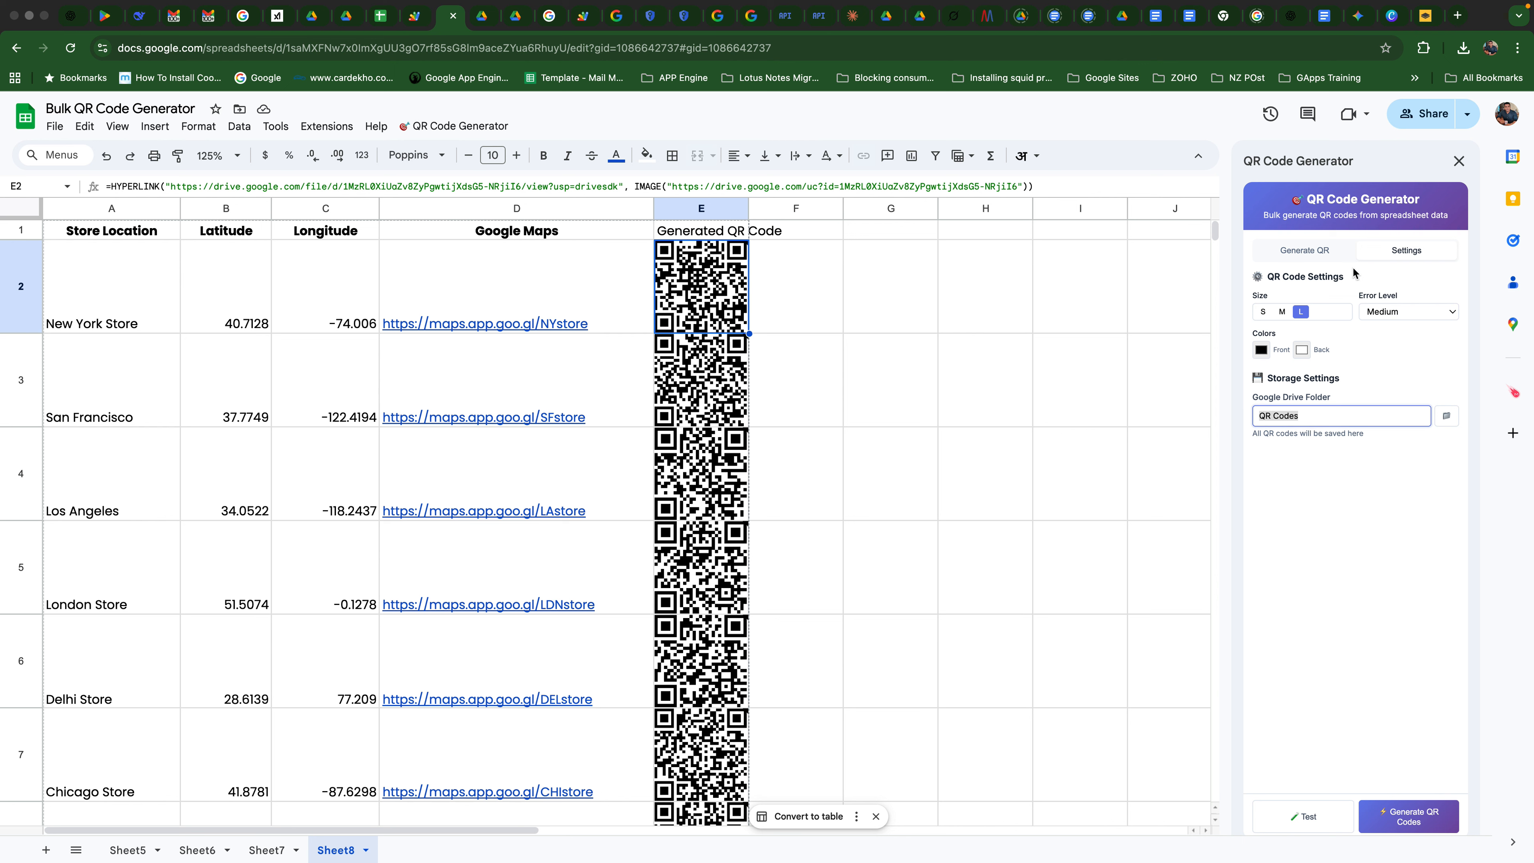
left_click(1306, 252)
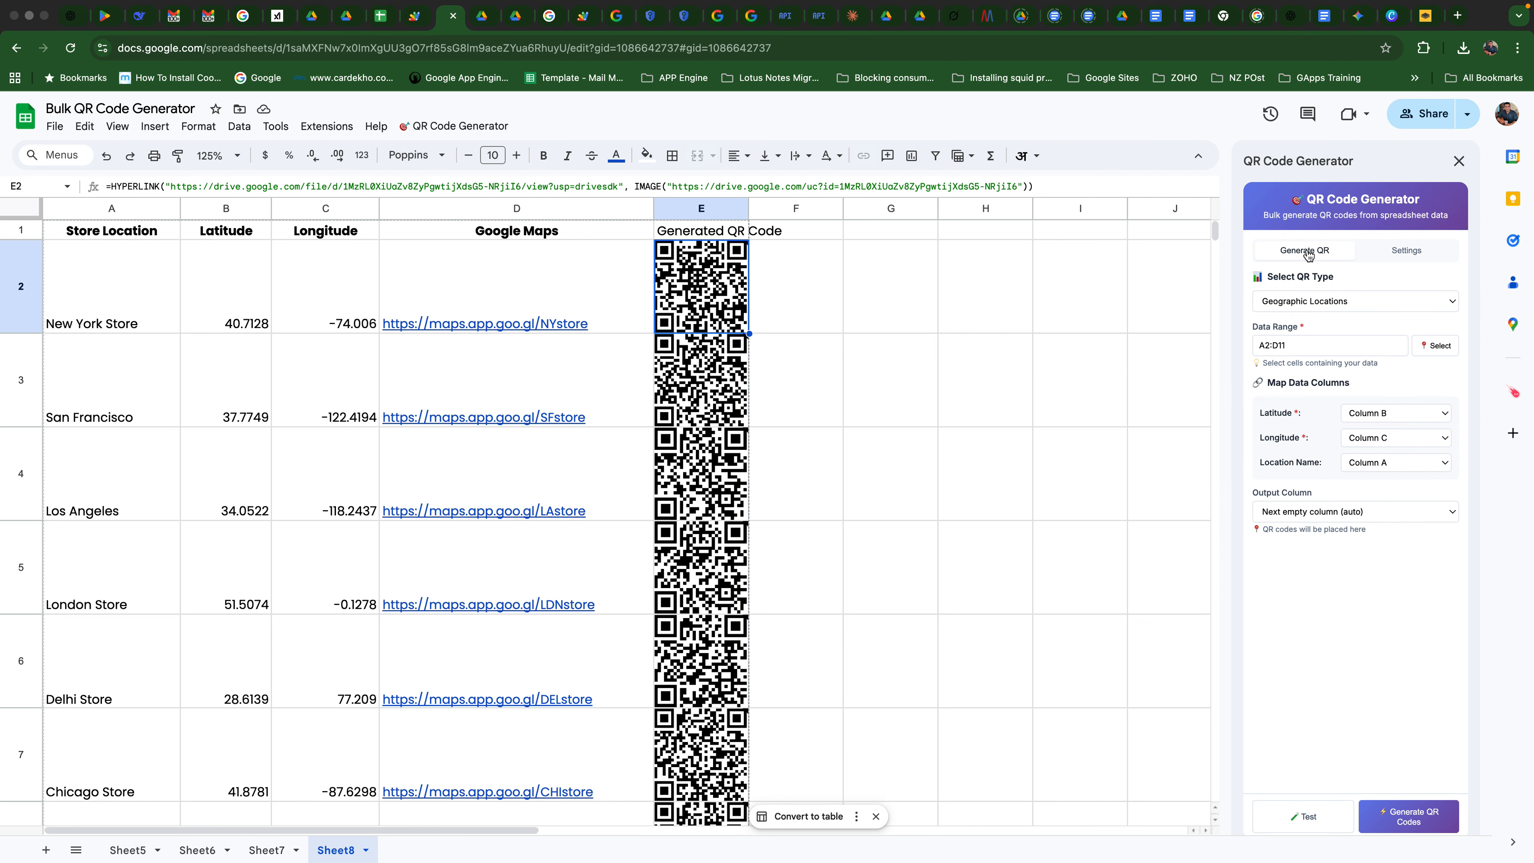
mouse_move(1205, 7)
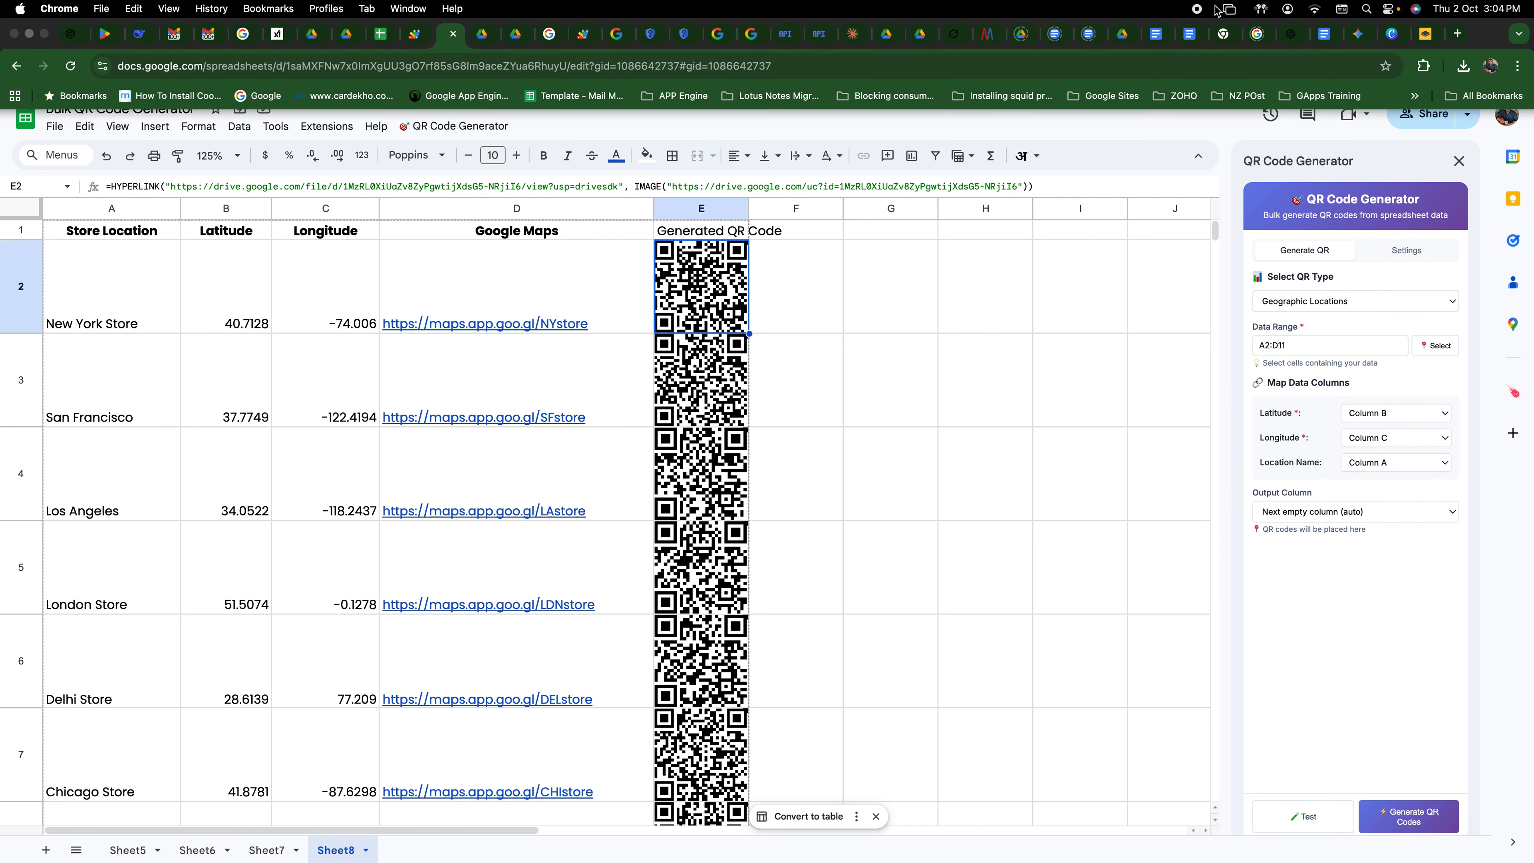